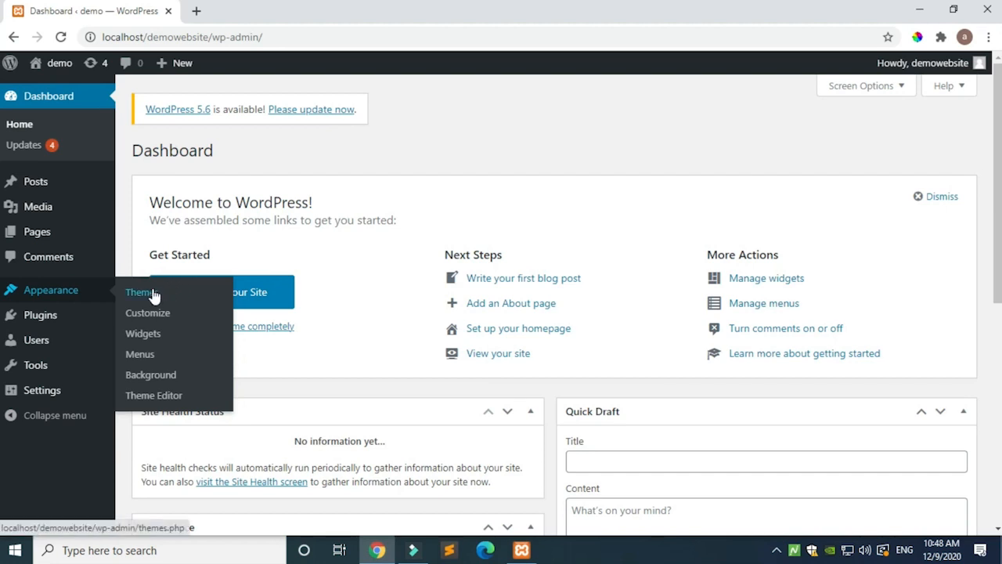
Open the Customizer for the active Twenty Twenty theme from the theme management page
{"action": "left_click", "coordinate": [156, 293]}
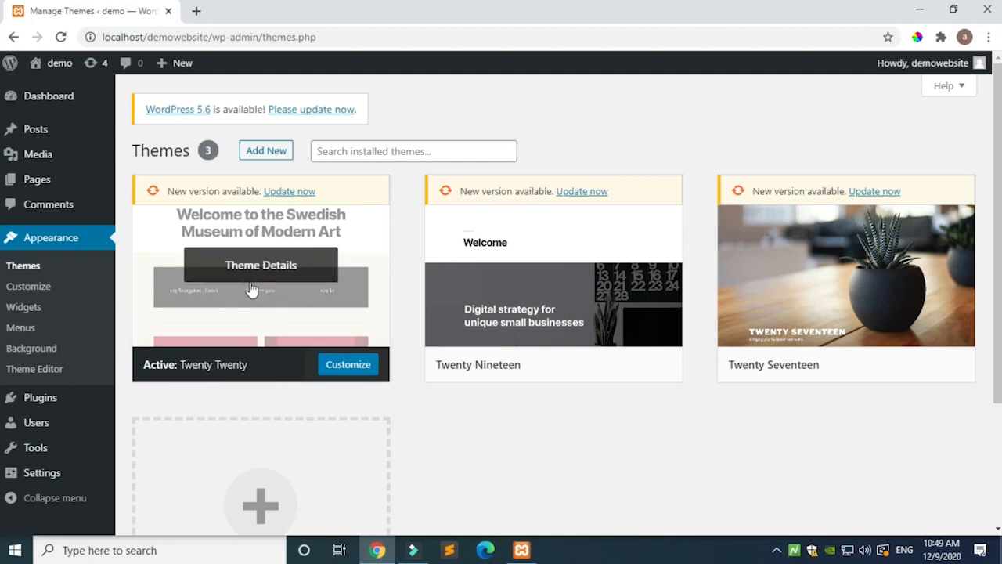
{"action": "left_click", "coordinate": [29, 288]}
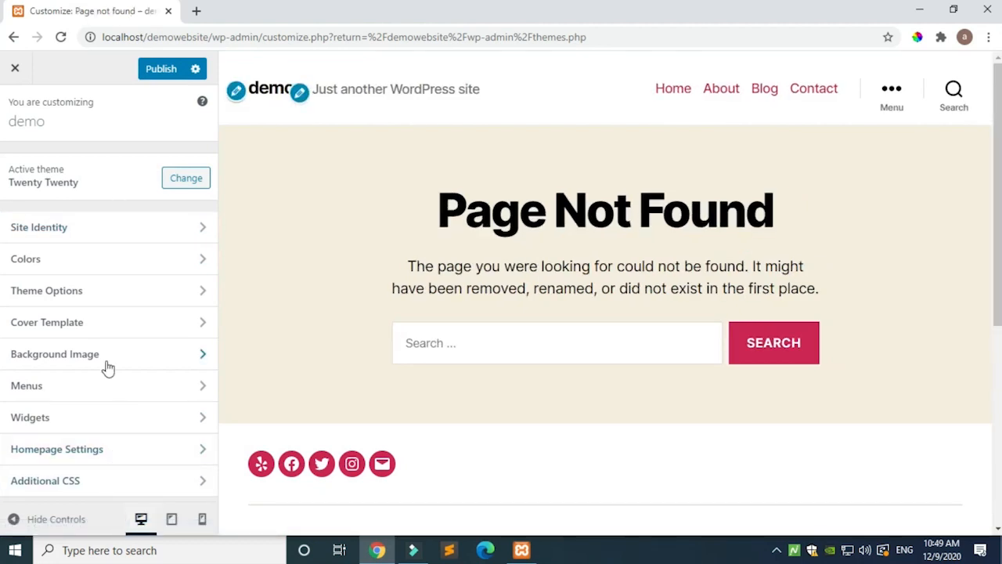
Look over the site preview from header to footer and the installed themes available for switching
{"action": "scroll", "coordinate": [654, 263], "scroll_direction": "down", "scroll_amount": 5}
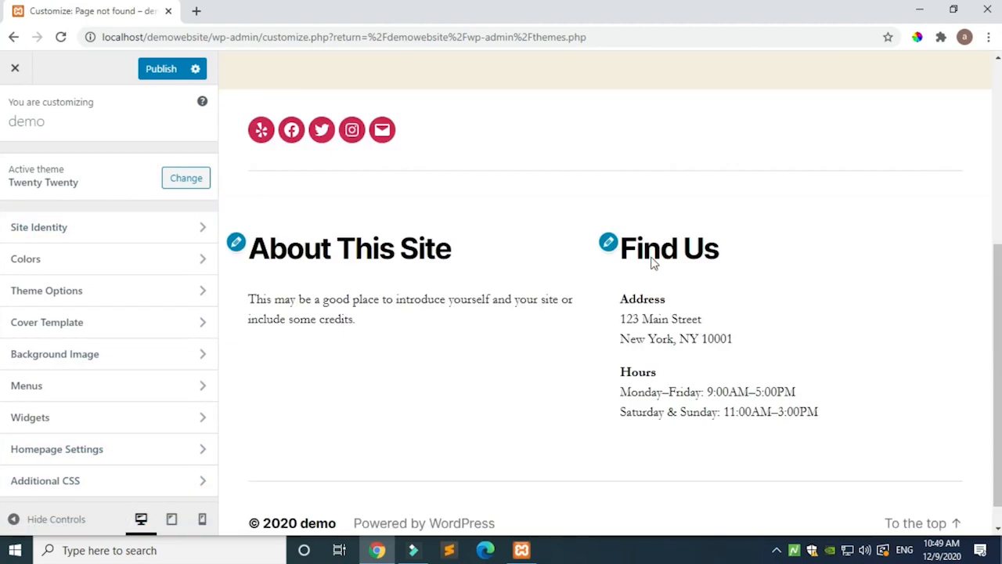
{"action": "scroll", "coordinate": [651, 261], "scroll_direction": "up", "scroll_amount": 5}
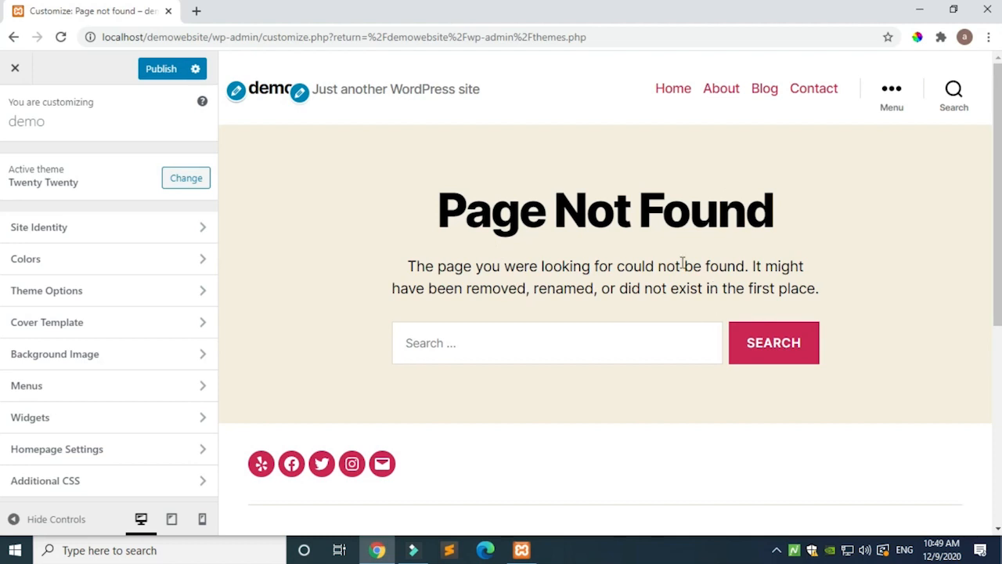
{"action": "scroll", "coordinate": [465, 325], "scroll_direction": "down", "scroll_amount": 1}
{"action": "scroll", "coordinate": [465, 325], "scroll_direction": "up", "scroll_amount": 1}
{"action": "left_click", "coordinate": [174, 182]}
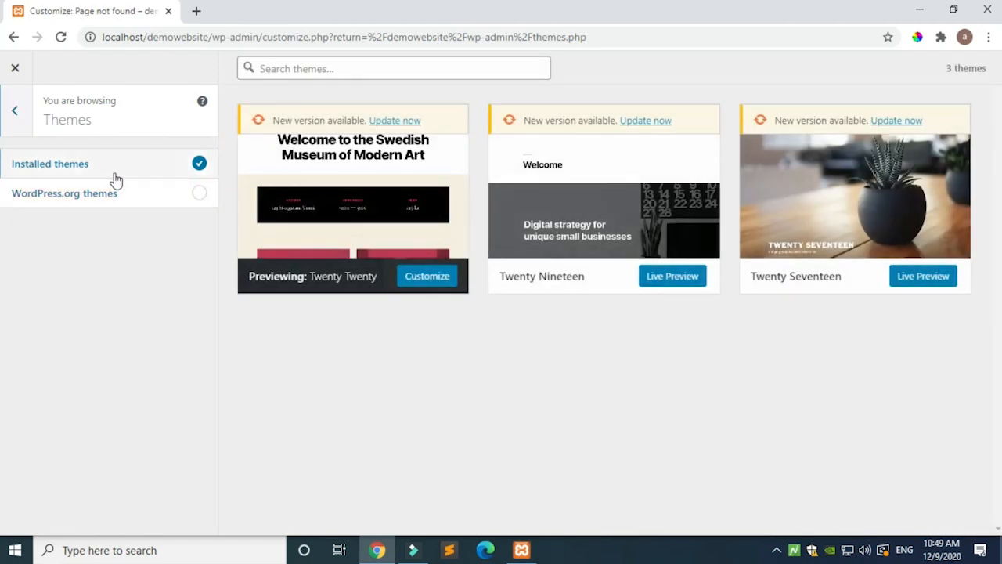
{"action": "left_click", "coordinate": [14, 111]}
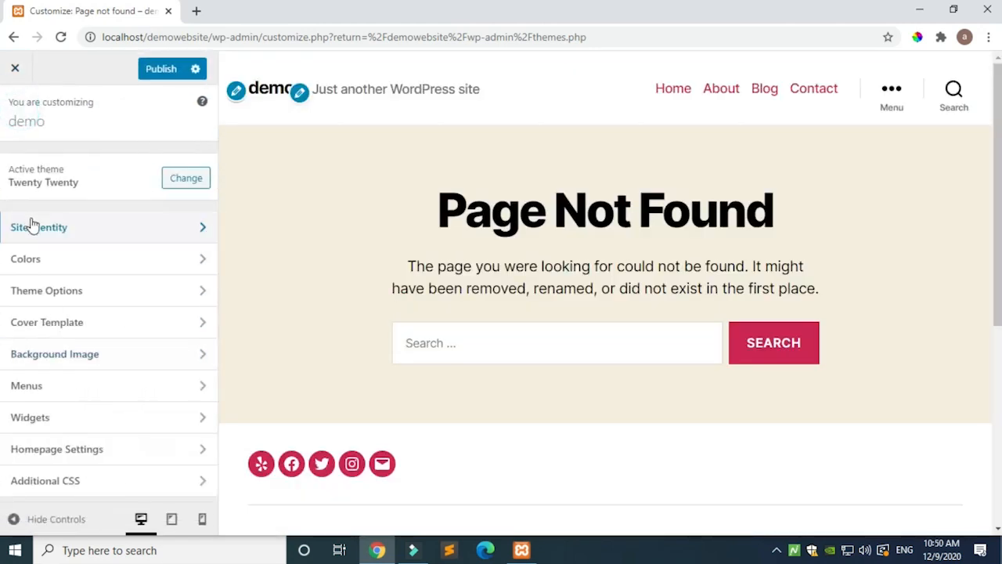
Open the Site Identity settings and examine the logo's upload and media library options without choosing an image
{"action": "left_click", "coordinate": [71, 229]}
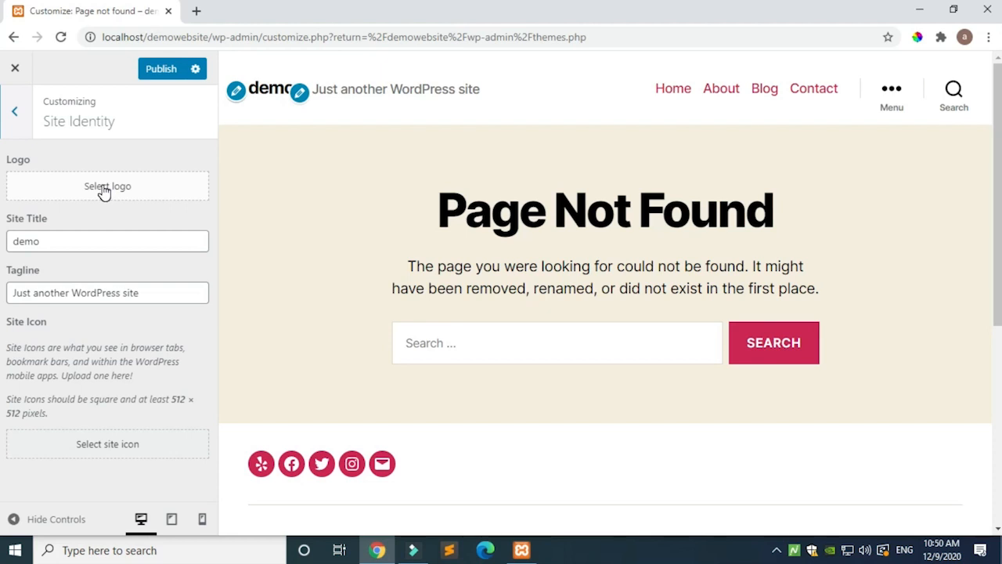
{"action": "left_click", "coordinate": [104, 190]}
{"action": "left_click", "coordinate": [487, 317]}
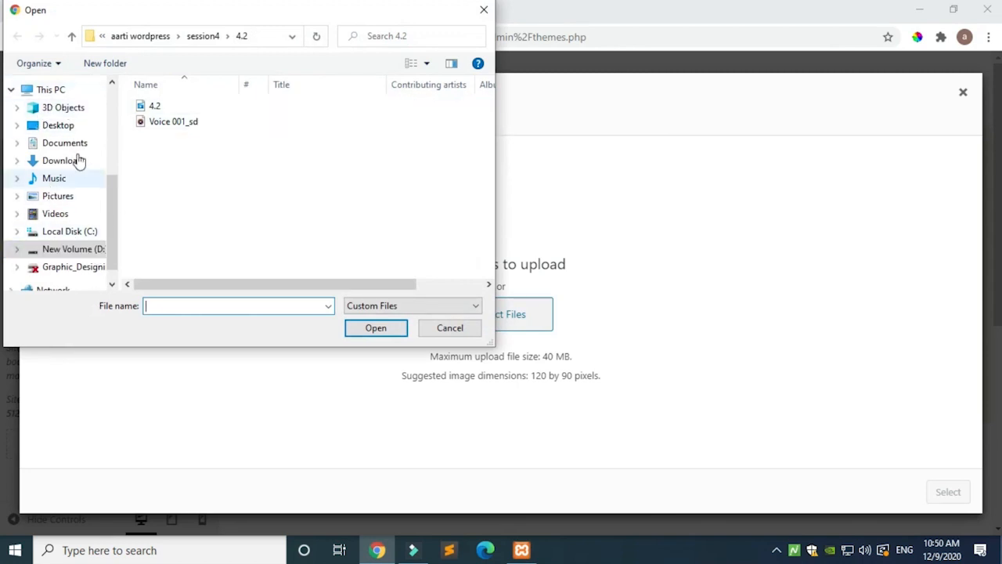
{"action": "scroll", "coordinate": [70, 141], "scroll_direction": "up", "scroll_amount": 3}
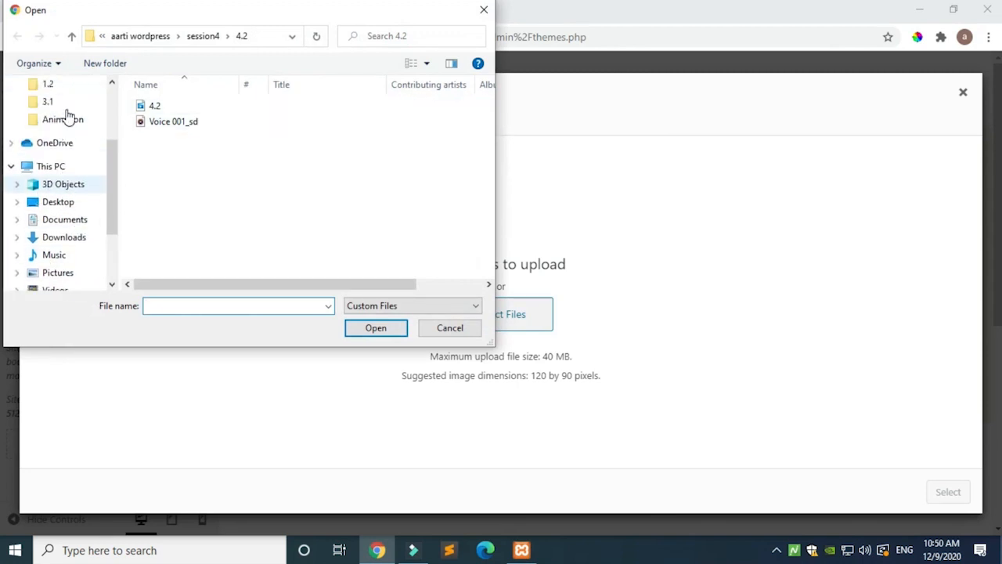
{"action": "left_click", "coordinate": [484, 10]}
{"action": "left_click", "coordinate": [130, 123]}
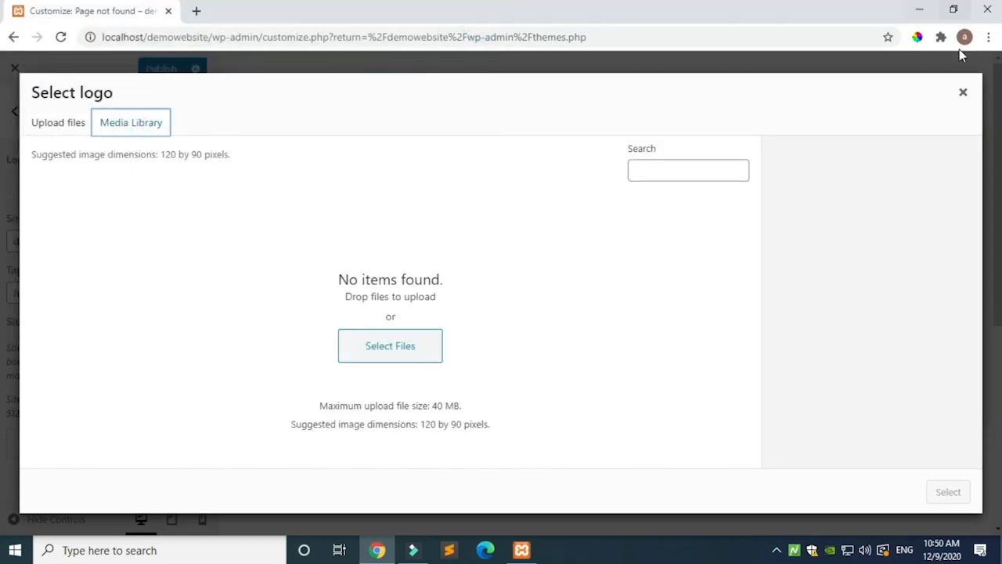
{"action": "left_click", "coordinate": [962, 91]}
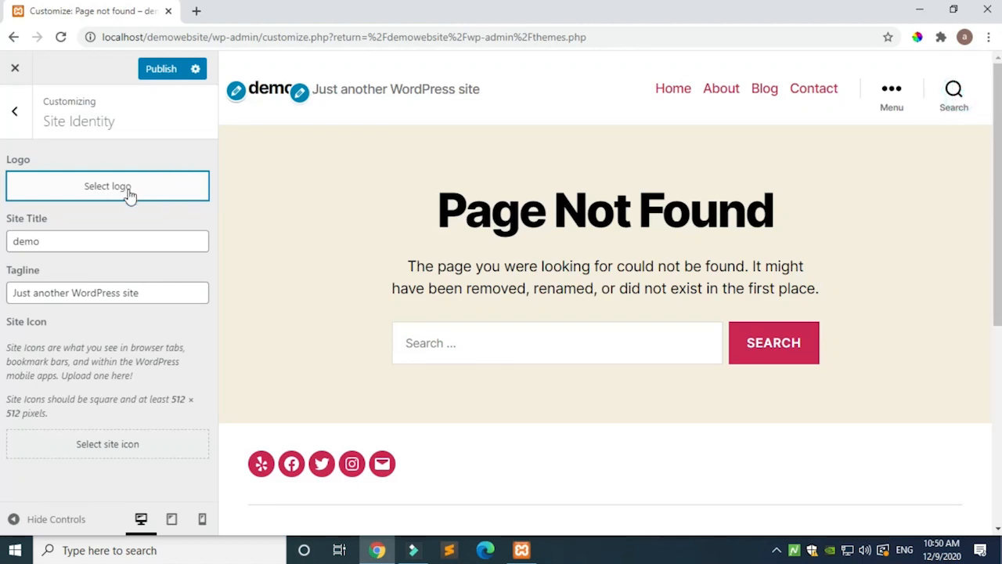
Change the site title to "mywebsite" in the Site Identity settings
{"action": "left_click_drag", "start_coordinate": [57, 239], "coordinate": [5, 245]}
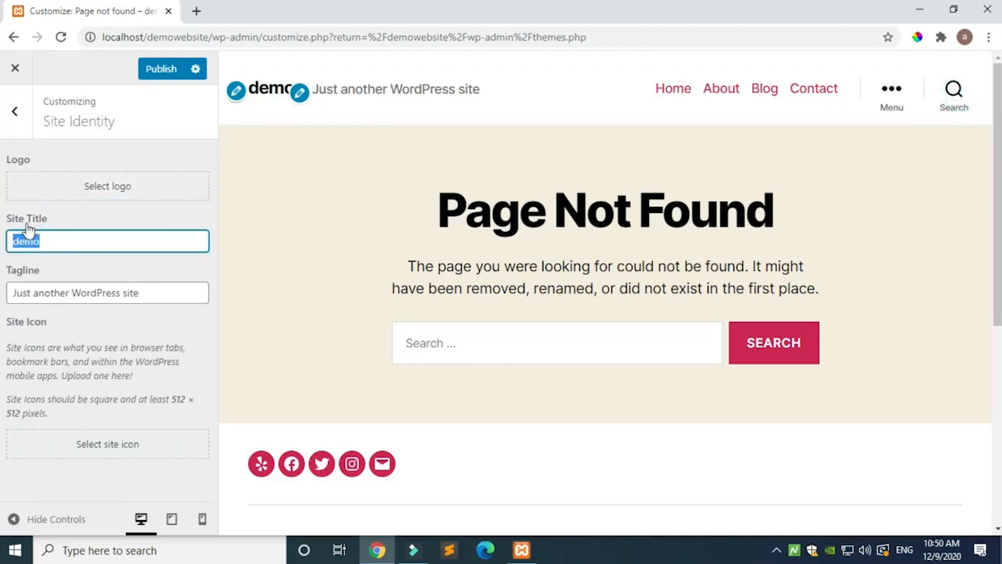
{"action": "left_click", "coordinate": [43, 242]}
{"action": "left_click_drag", "start_coordinate": [61, 242], "coordinate": [5, 247]}
{"action": "left_click", "coordinate": [79, 241]}
{"action": "left_click_drag", "start_coordinate": [78, 241], "coordinate": [11, 239]}
{"action": "type", "text": "my"}
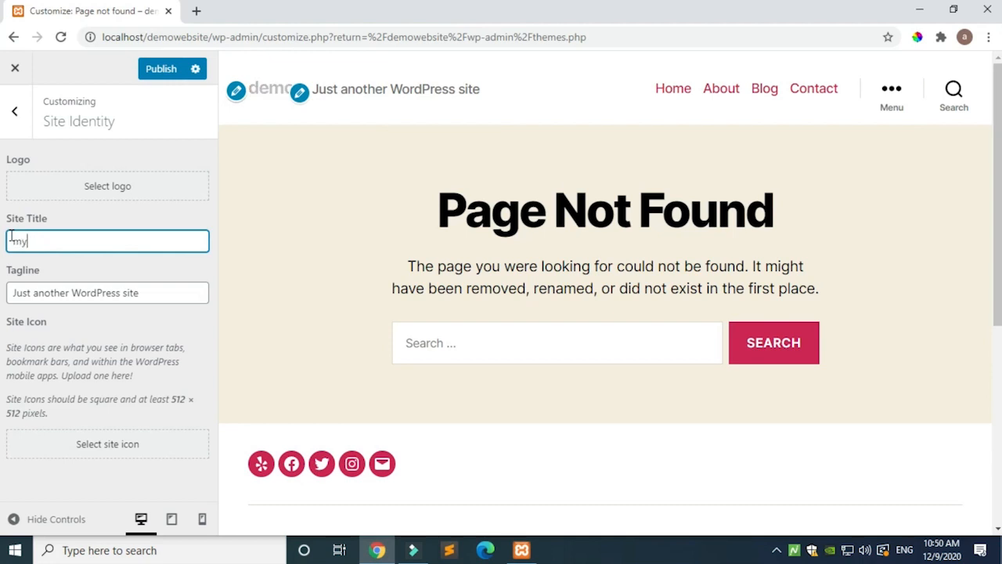
{"action": "type", "text": "website"}
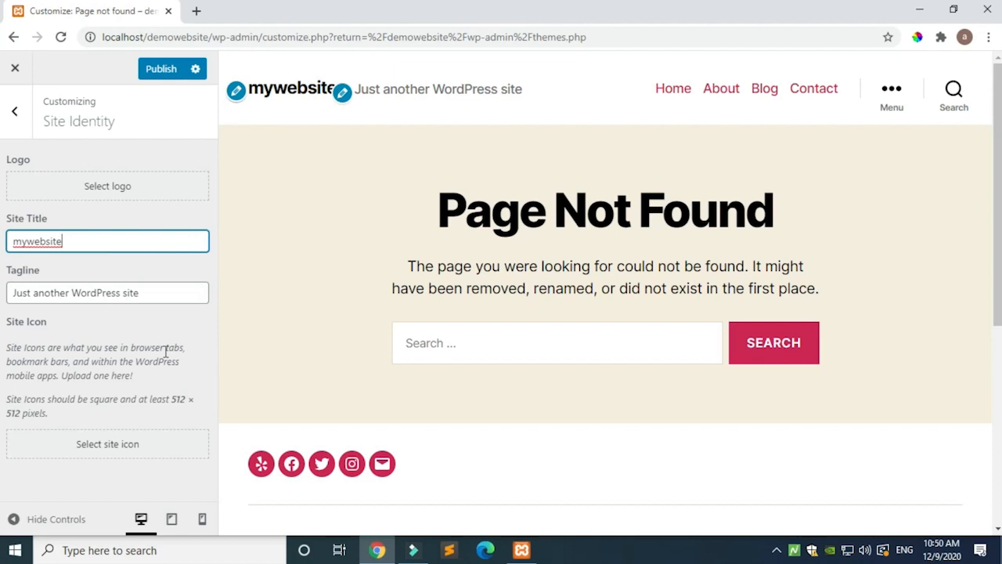
Examine the tagline and the site icon image picker without changing them, and return to the main customization sections
{"action": "triple_click", "coordinate": [159, 294]}
{"action": "left_click", "coordinate": [163, 323]}
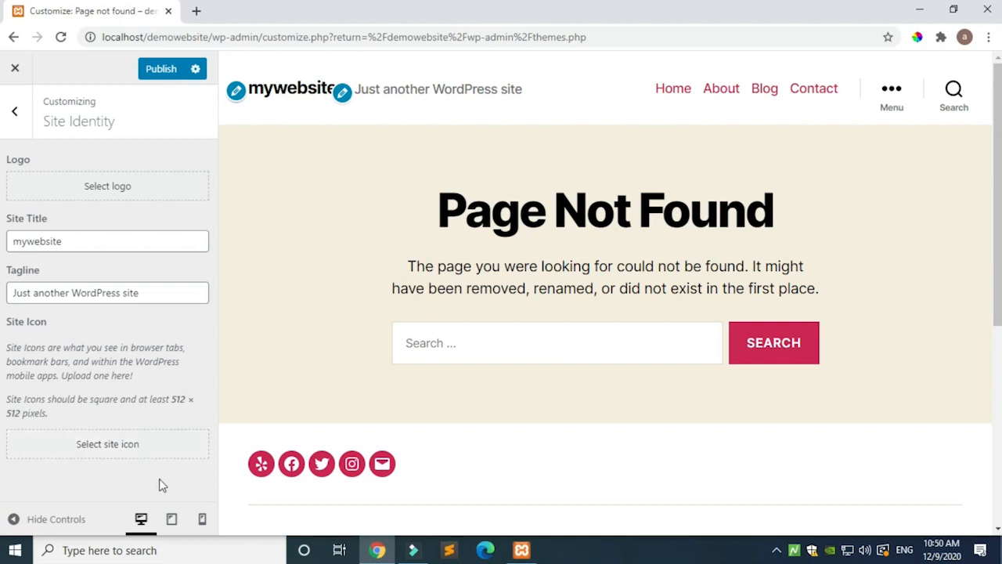
{"action": "left_click", "coordinate": [108, 447]}
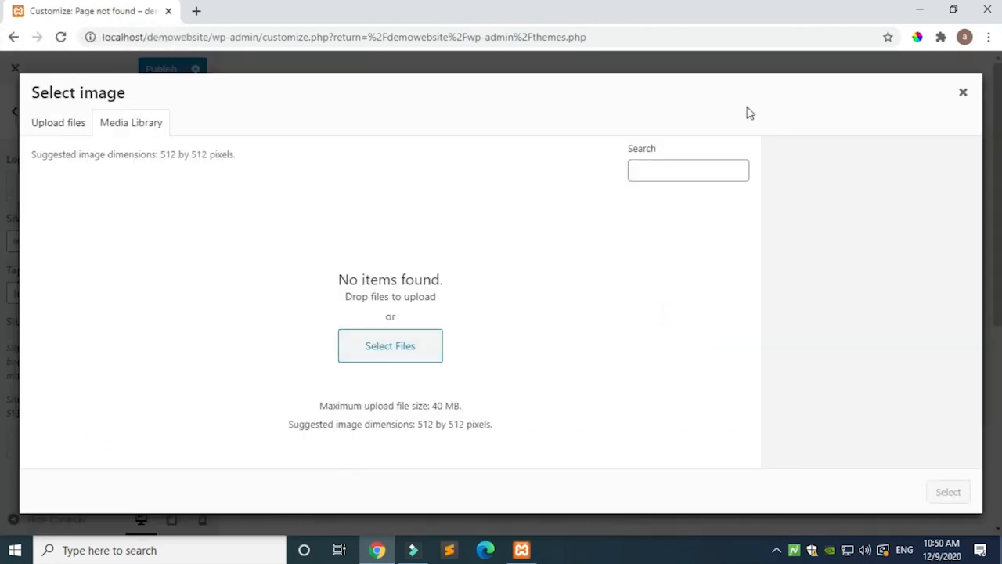
{"action": "left_click", "coordinate": [962, 95]}
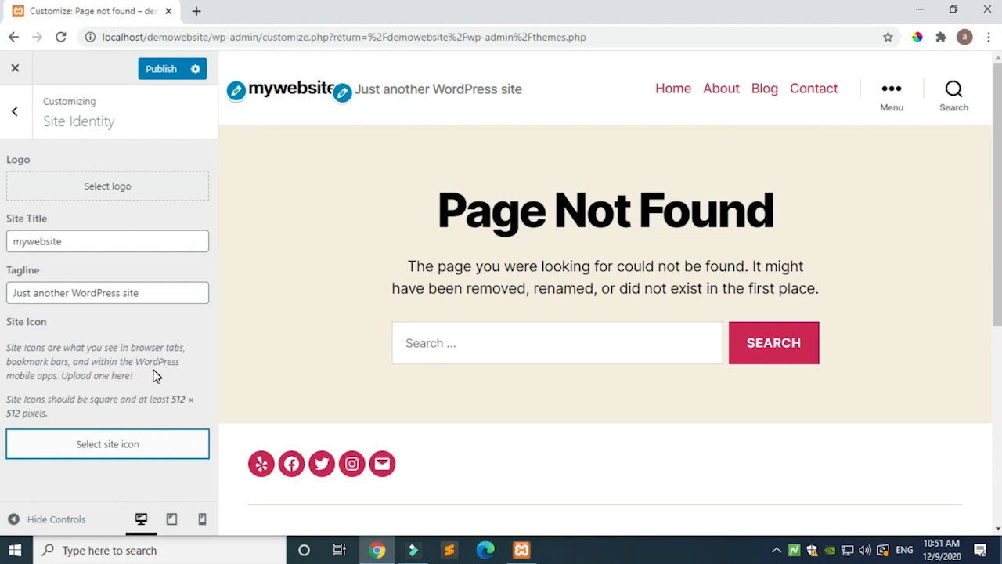
{"action": "left_click", "coordinate": [15, 114]}
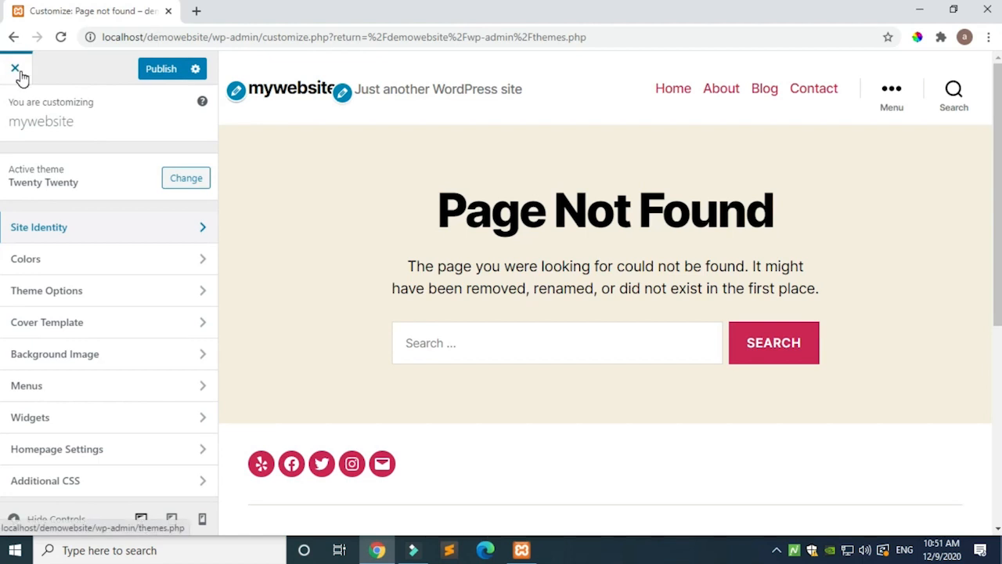
In the Colors settings, try #a39a96 as the page background color and restore the default
{"action": "left_click", "coordinate": [105, 260]}
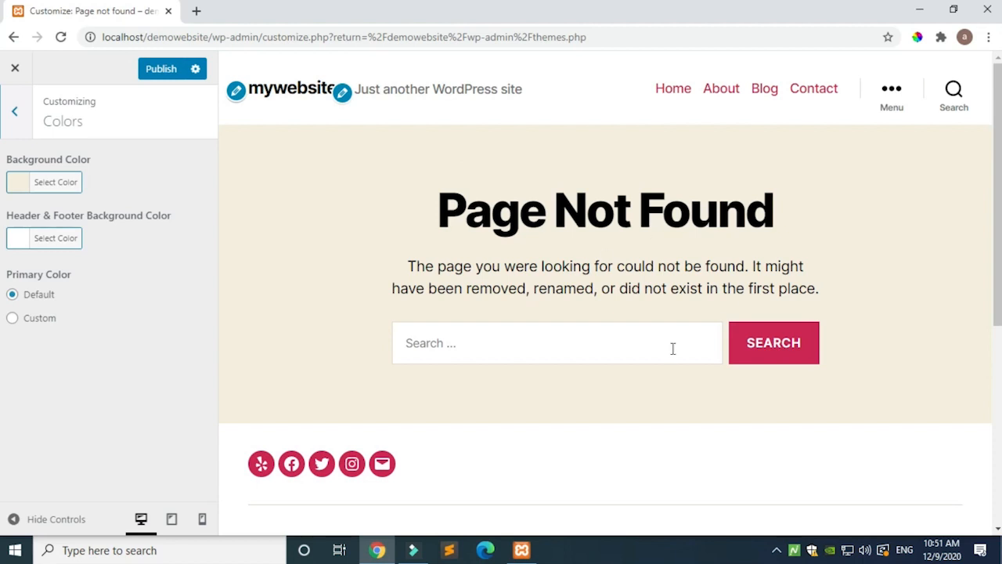
{"action": "left_click", "coordinate": [26, 182]}
{"action": "left_click", "coordinate": [92, 311]}
{"action": "left_click", "coordinate": [37, 292]}
{"action": "left_click", "coordinate": [112, 260]}
{"action": "left_click", "coordinate": [21, 258]}
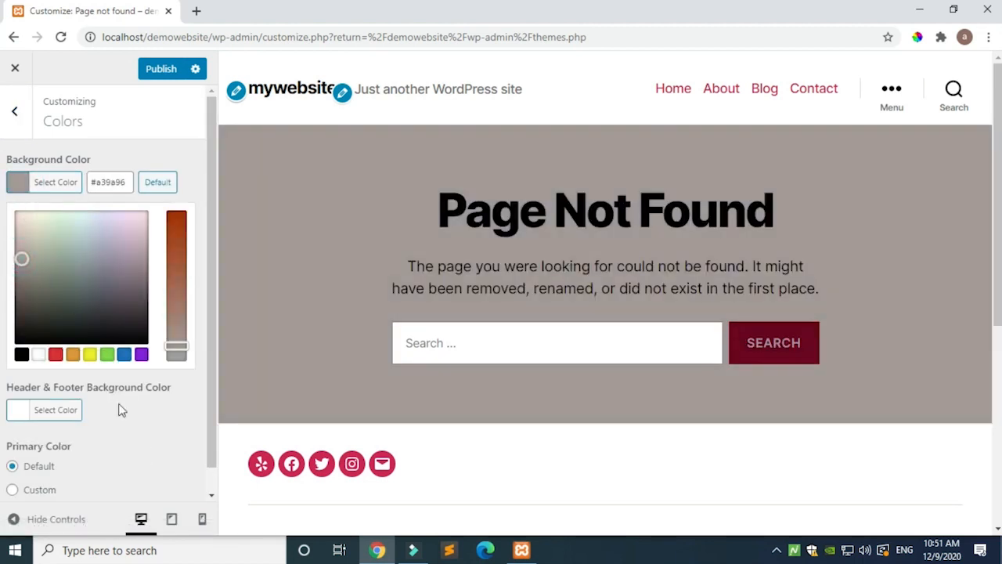
{"action": "left_click", "coordinate": [153, 194]}
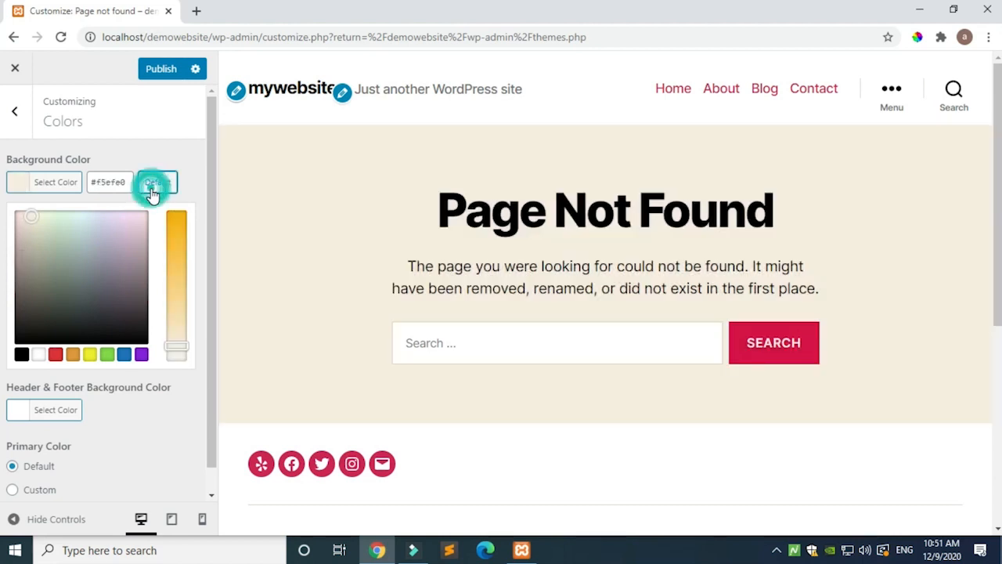
{"action": "left_click", "coordinate": [159, 443]}
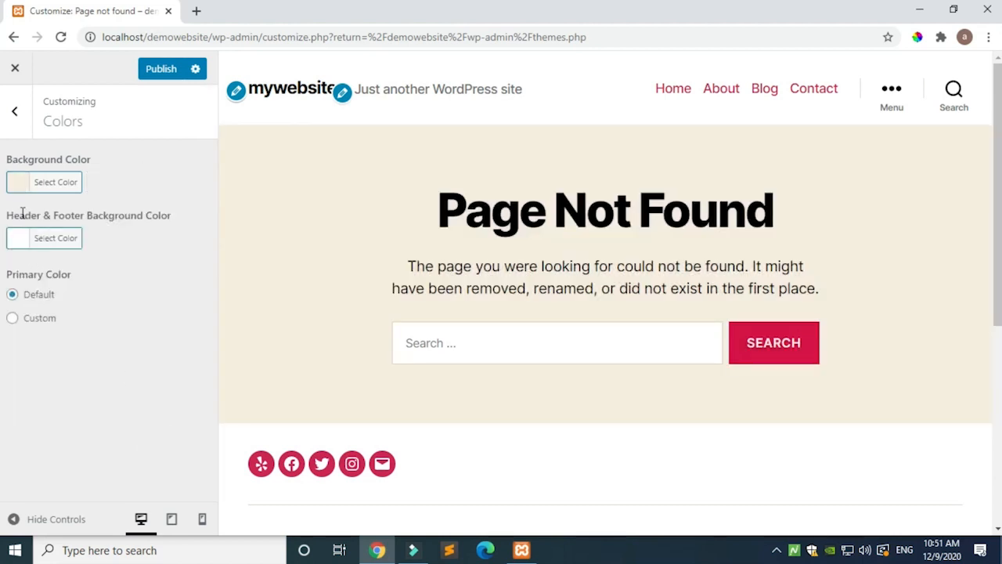
Try #bfbfbf and a darker gray, #636363, as the header and footer background color
{"action": "scroll", "coordinate": [663, 312], "scroll_direction": "down", "scroll_amount": 5}
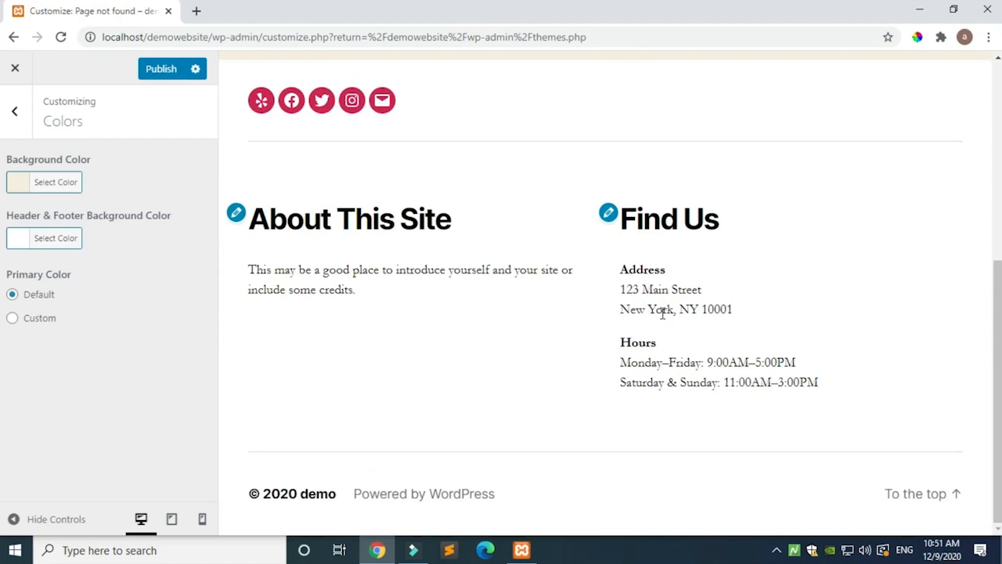
{"action": "left_click", "coordinate": [24, 246]}
{"action": "left_click", "coordinate": [94, 300]}
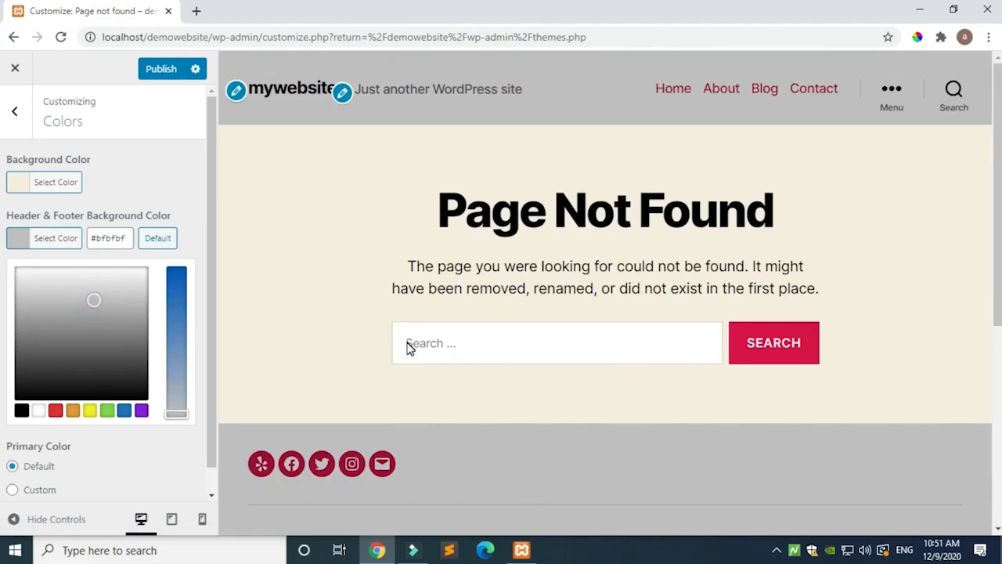
{"action": "scroll", "coordinate": [519, 507], "scroll_direction": "down", "scroll_amount": 5}
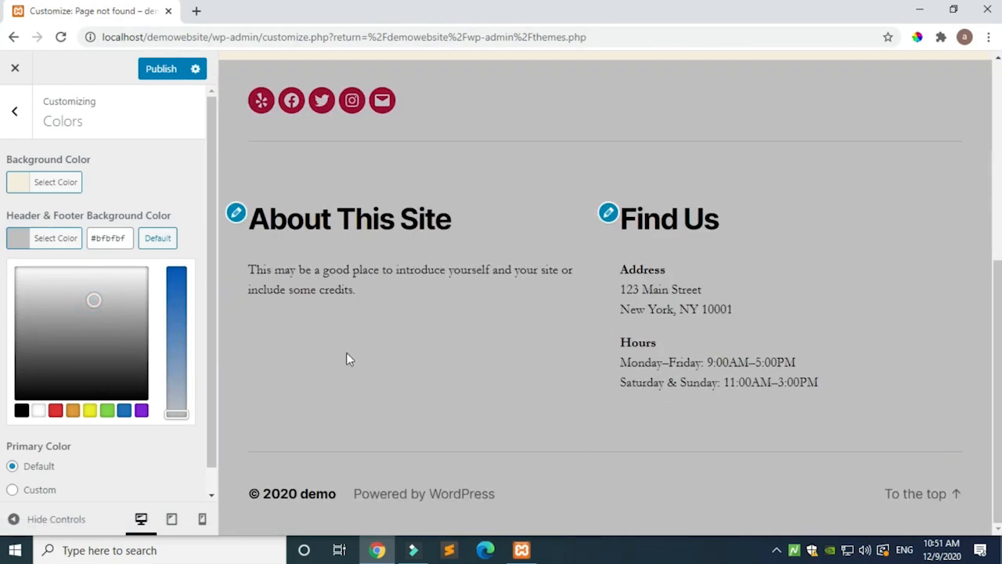
{"action": "scroll", "coordinate": [446, 377], "scroll_direction": "up", "scroll_amount": 5}
{"action": "left_click", "coordinate": [45, 318]}
{"action": "left_click", "coordinate": [39, 282]}
{"action": "left_click", "coordinate": [54, 328]}
{"action": "left_click", "coordinate": [102, 347]}
{"action": "left_click", "coordinate": [159, 477]}
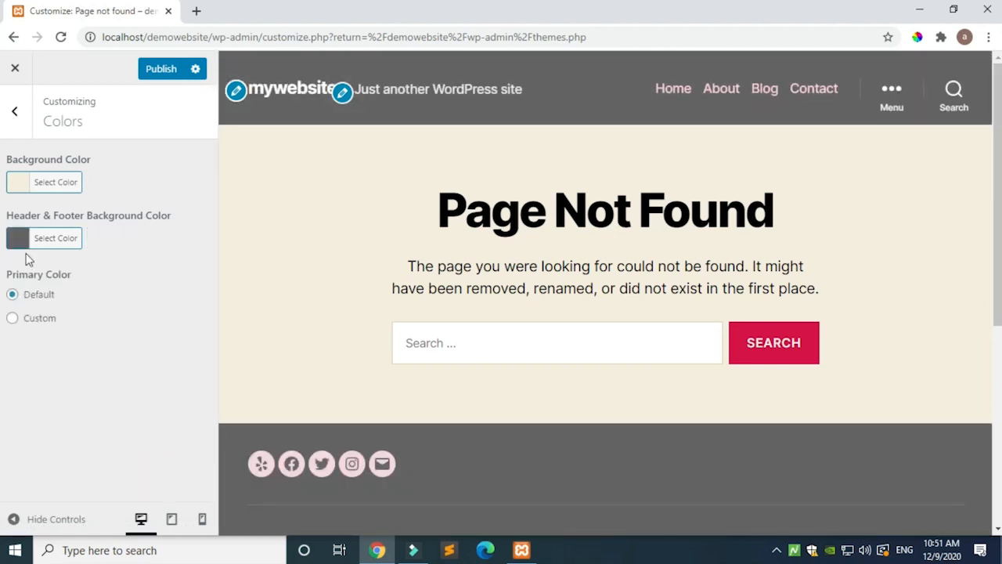
Reset the header and footer background color to its default and publish the customizations
{"action": "left_click", "coordinate": [13, 294]}
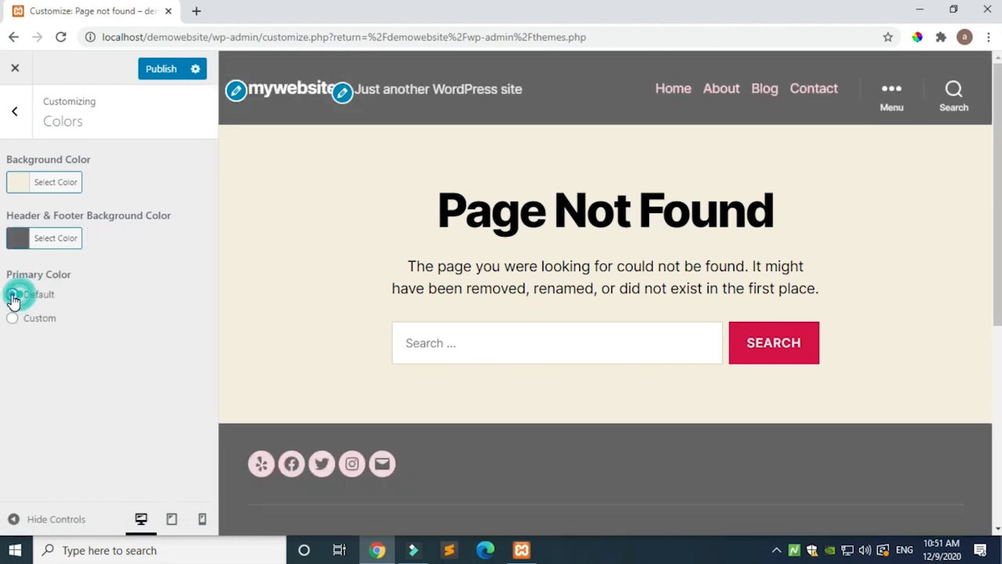
{"action": "left_click", "coordinate": [61, 250]}
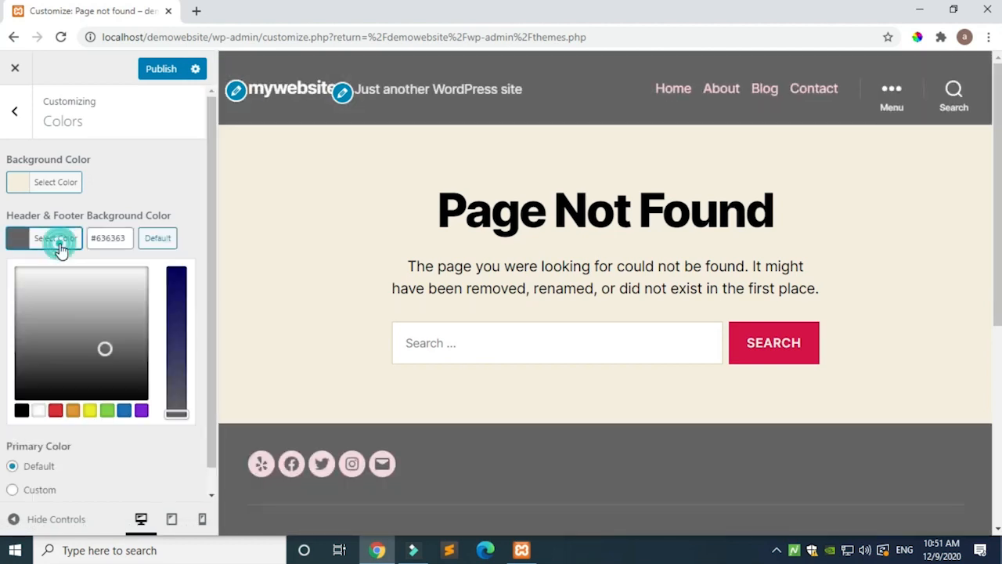
{"action": "left_click", "coordinate": [157, 238]}
{"action": "left_click", "coordinate": [159, 69]}
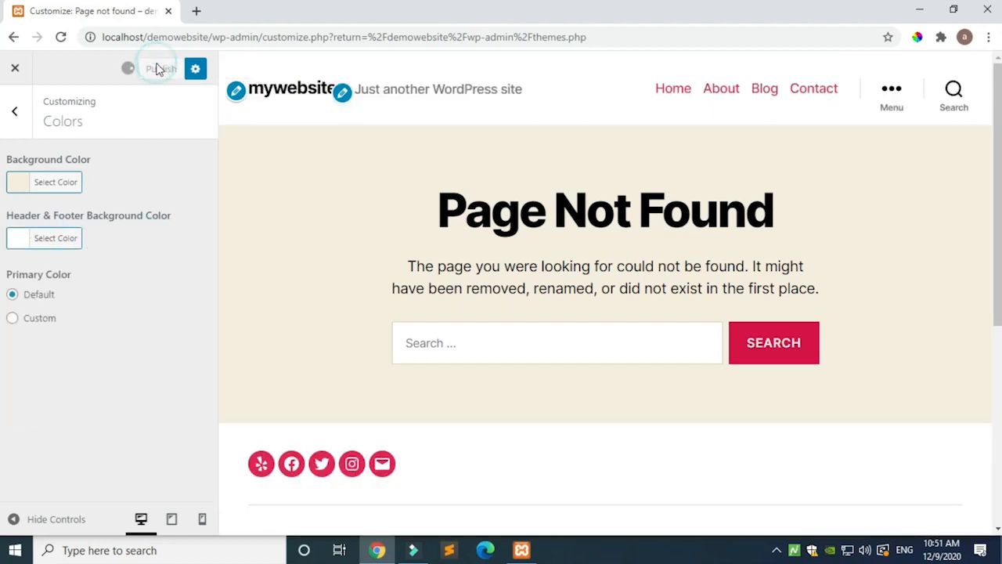
{"action": "left_click", "coordinate": [24, 127]}
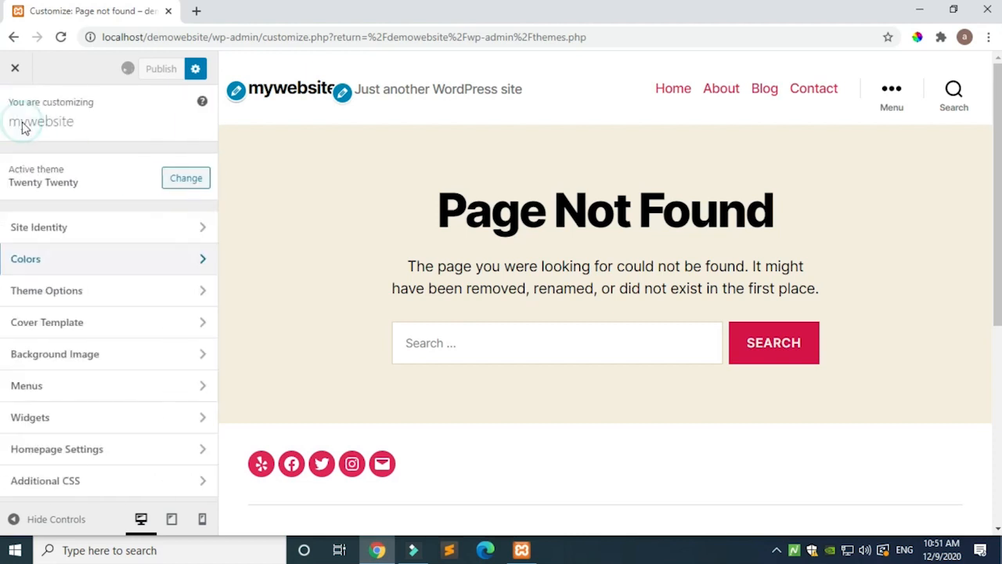
In Theme Options, disable the search in the header and switch the author bio display off and back on
{"action": "left_click", "coordinate": [62, 298]}
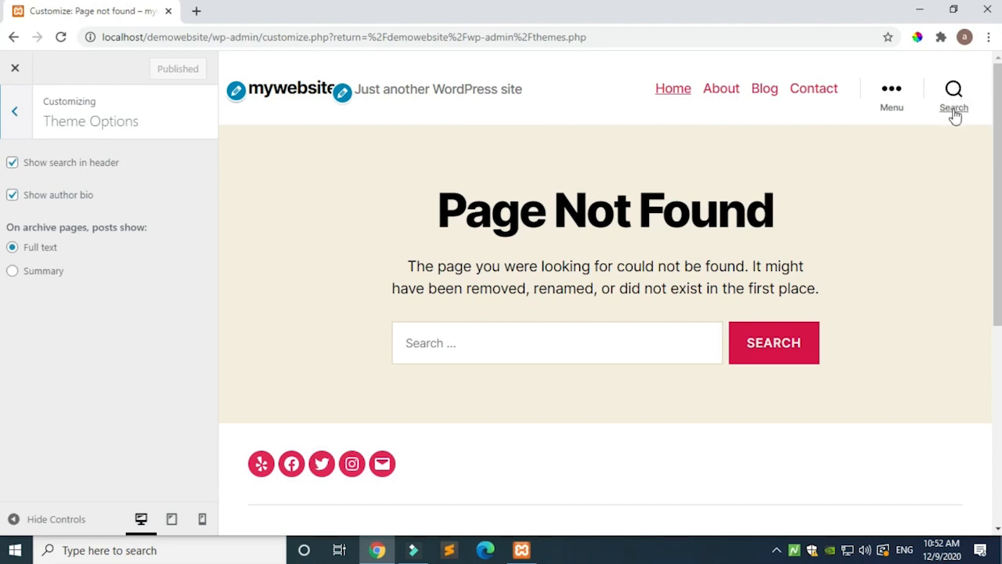
{"action": "left_click", "coordinate": [12, 165]}
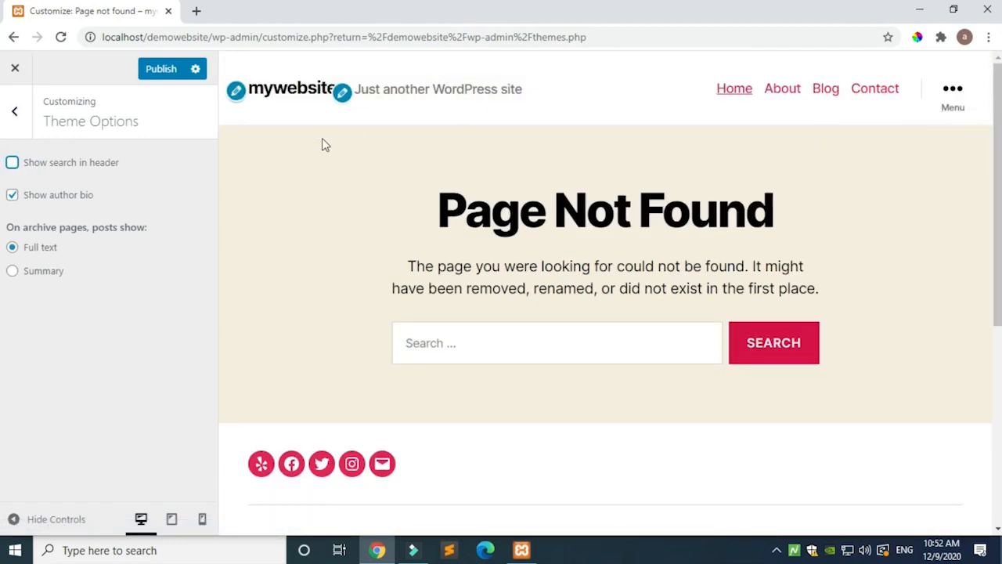
{"action": "left_click", "coordinate": [13, 196]}
{"action": "mouse_move", "coordinate": [998, 119]}
{"action": "left_mouse_down"}
{"action": "mouse_move", "coordinate": [1000, 316]}
{"action": "mouse_move", "coordinate": [1000, 118]}
{"action": "left_mouse_up"}
{"action": "left_click", "coordinate": [12, 196]}
{"action": "left_click", "coordinate": [12, 125]}
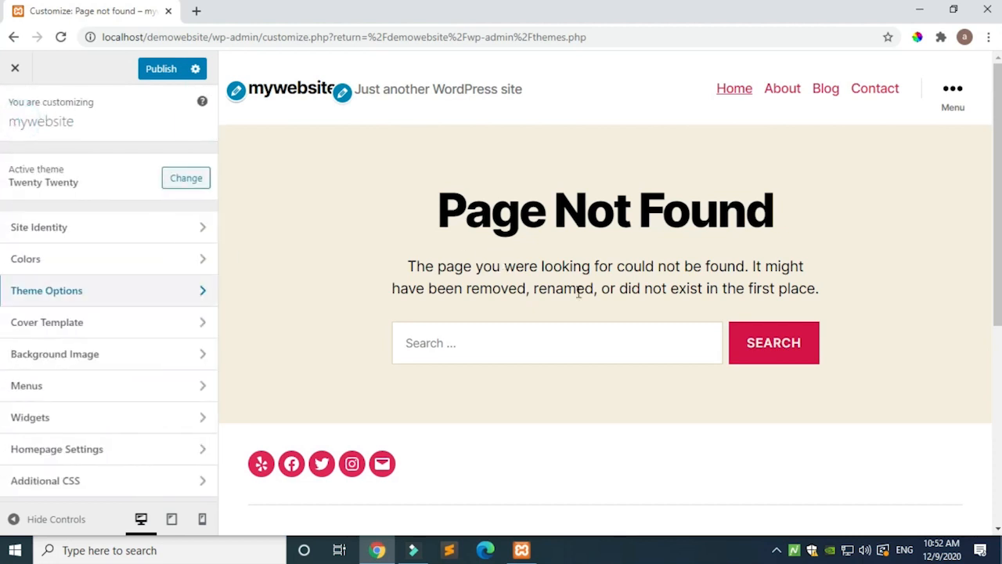
In the Cover Template settings, try #5b5511 as the overlay background color and restore the default
{"action": "left_click", "coordinate": [40, 329]}
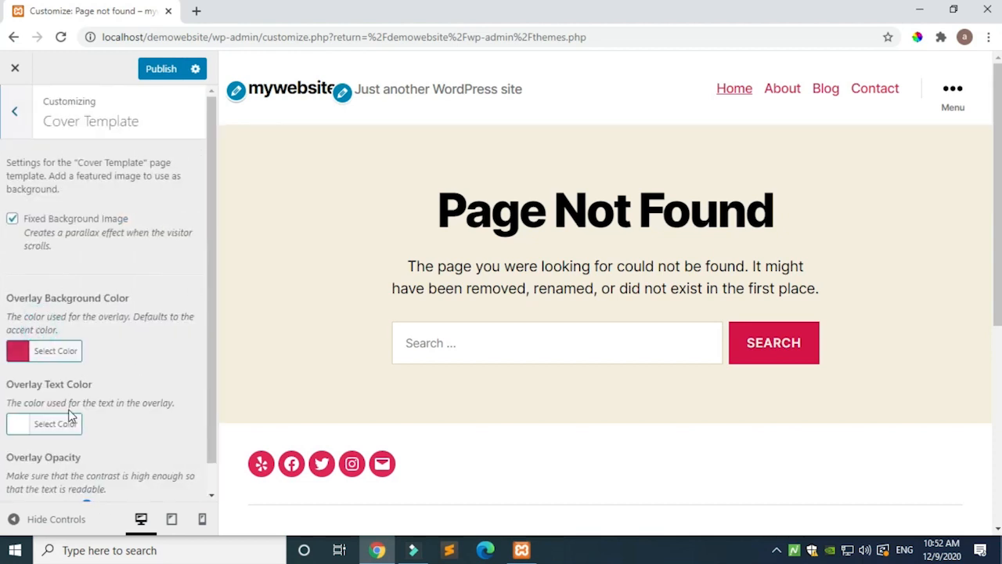
{"action": "scroll", "coordinate": [68, 415], "scroll_direction": "down", "scroll_amount": 1}
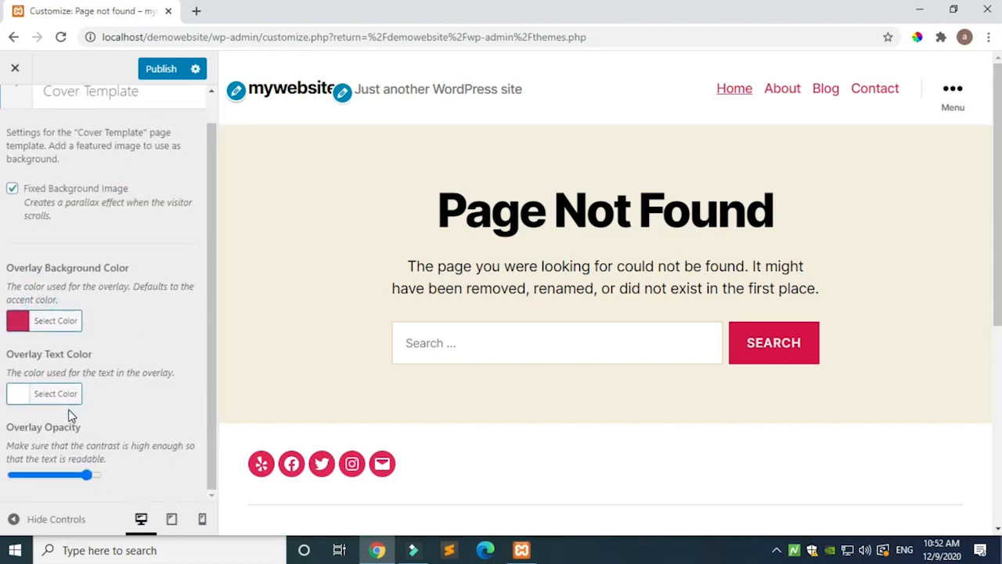
{"action": "left_click", "coordinate": [29, 329]}
{"action": "left_click_drag", "start_coordinate": [83, 393], "coordinate": [35, 436]}
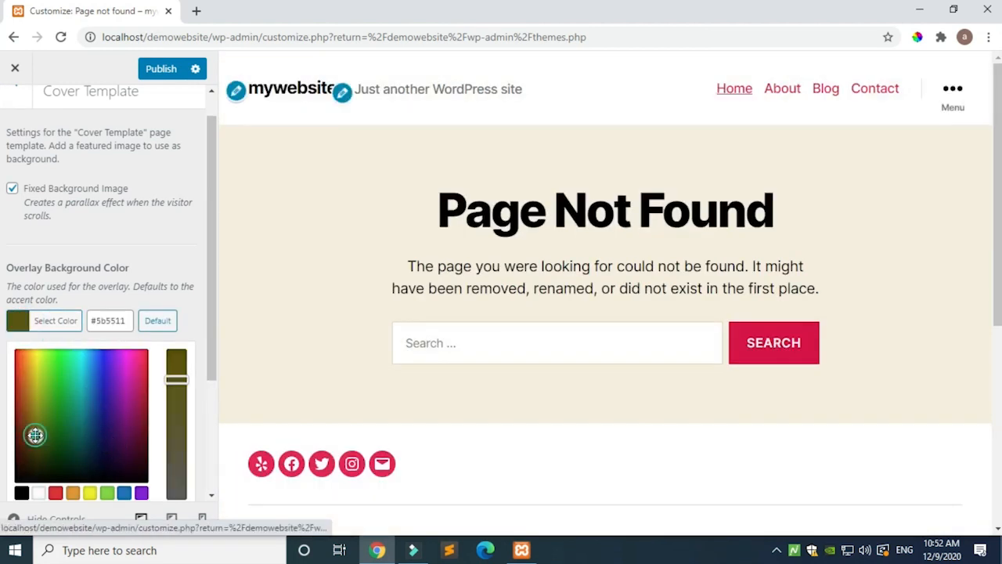
{"action": "left_click", "coordinate": [156, 321]}
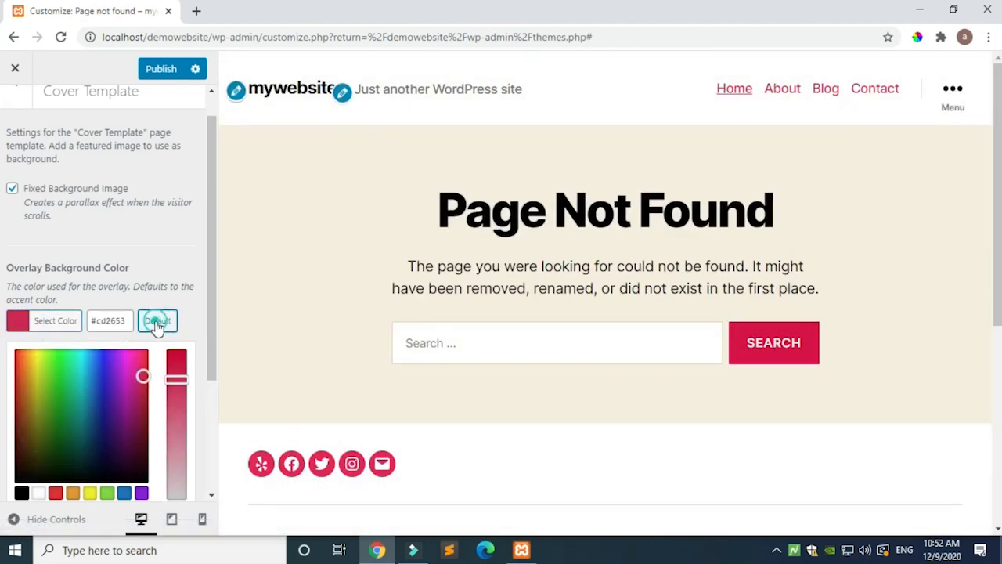
{"action": "left_click", "coordinate": [180, 269]}
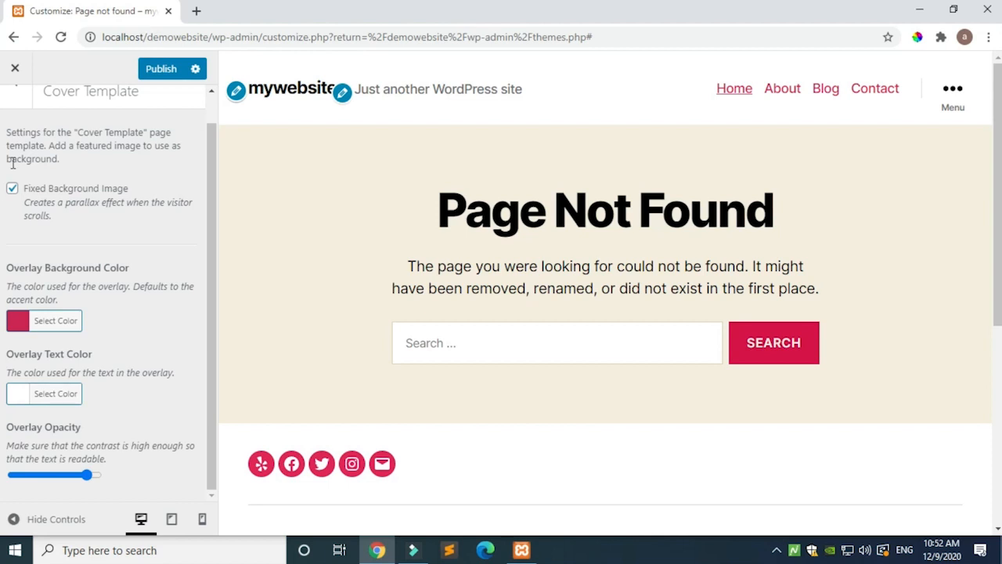
{"action": "scroll", "coordinate": [12, 163], "scroll_direction": "up", "scroll_amount": 2}
{"action": "left_click", "coordinate": [17, 109]}
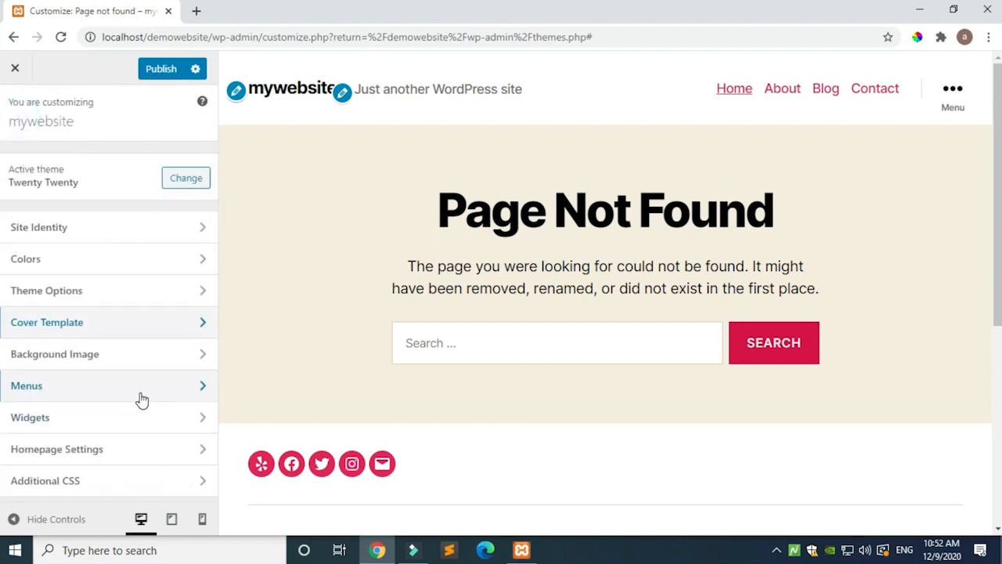
Look through the Background Image settings and the Menus settings, including the existing menus and menu locations
{"action": "left_click", "coordinate": [98, 356]}
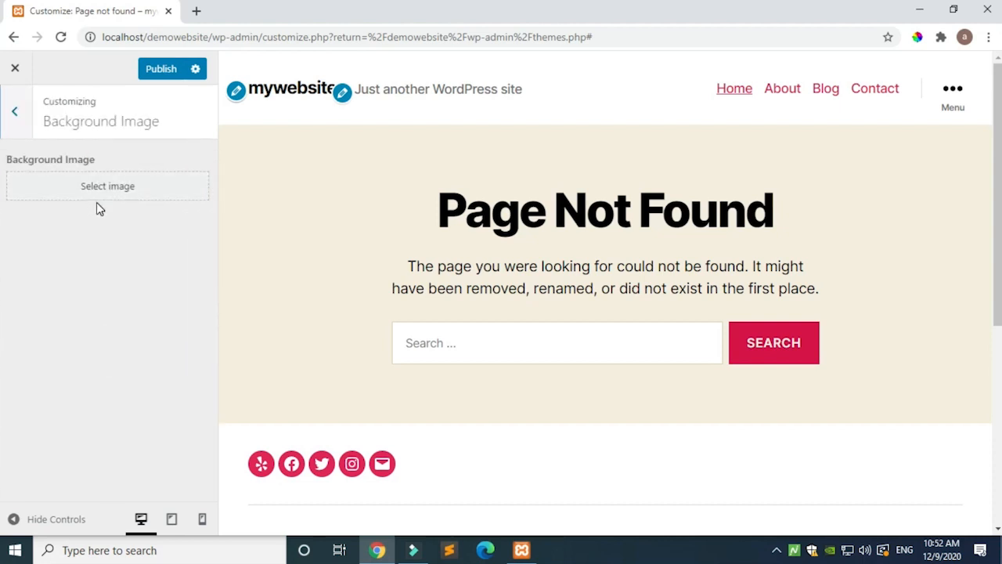
{"action": "left_click", "coordinate": [14, 113]}
{"action": "left_click", "coordinate": [80, 387]}
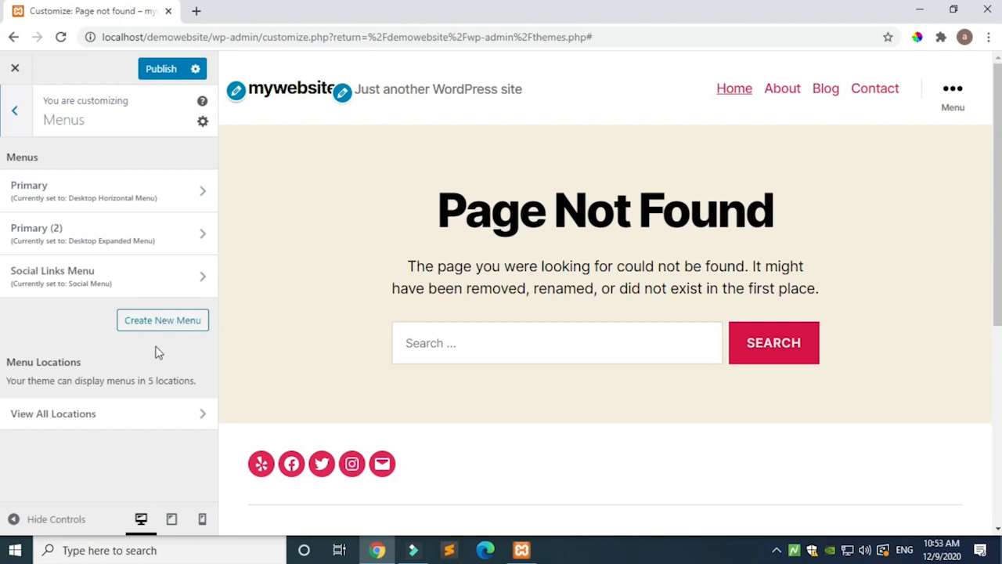
{"action": "left_click", "coordinate": [12, 111]}
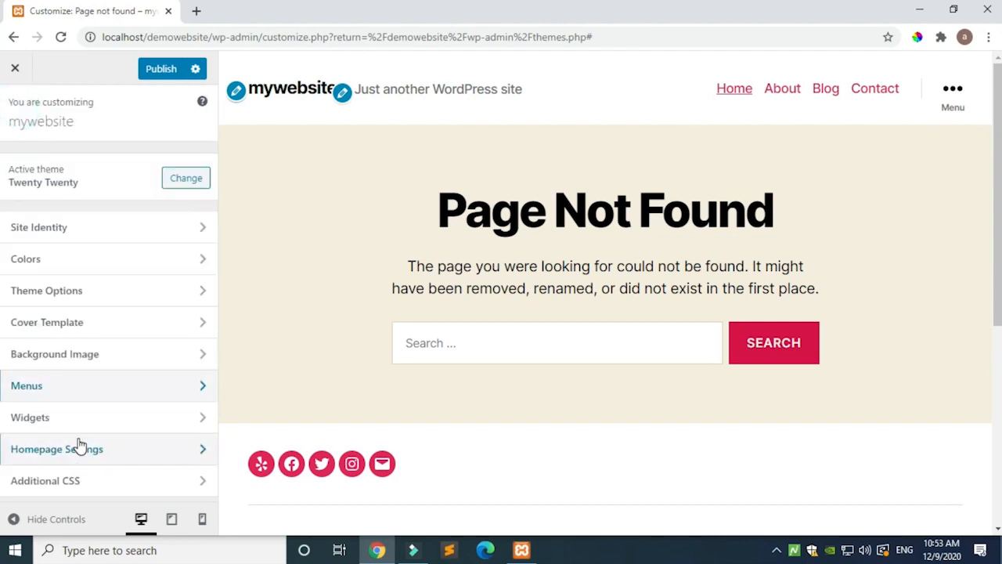
Examine the Footer #1 and Footer #2 widget areas and compare them with the footer in the site preview
{"action": "left_click", "coordinate": [62, 421]}
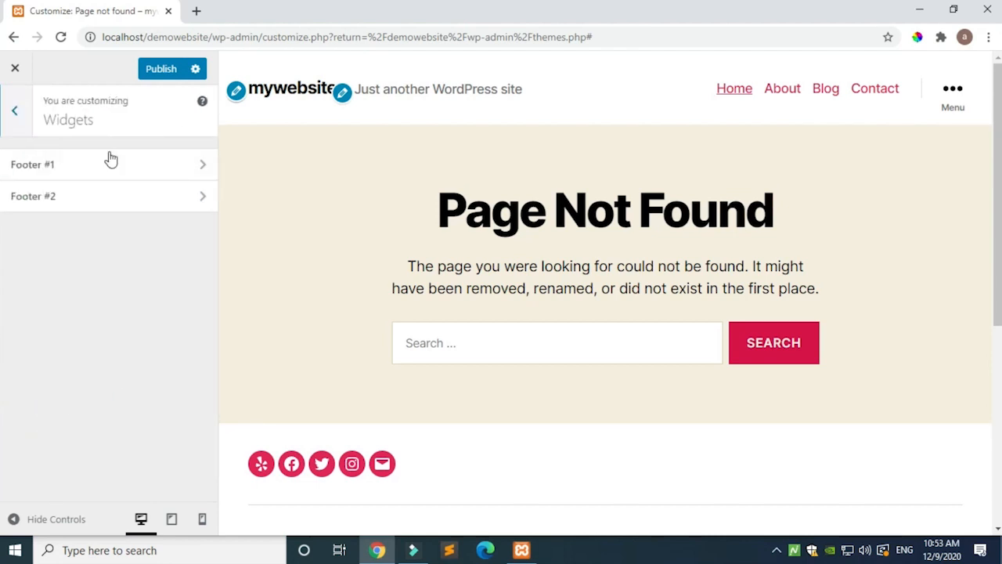
{"action": "scroll", "coordinate": [512, 416], "scroll_direction": "down", "scroll_amount": 5}
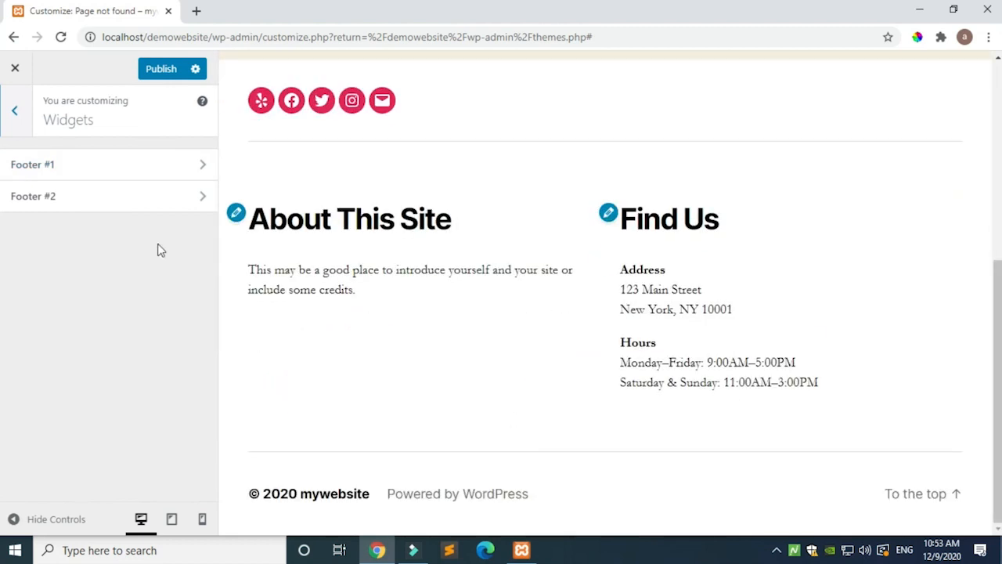
{"action": "left_click_drag", "start_coordinate": [280, 224], "coordinate": [453, 224]}
{"action": "left_click", "coordinate": [720, 365]}
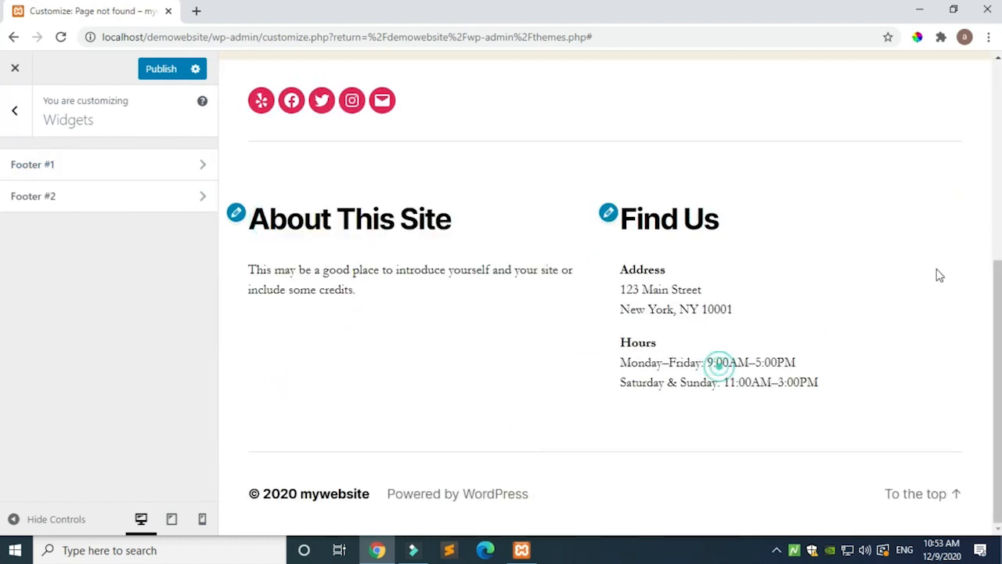
{"action": "left_click", "coordinate": [75, 163]}
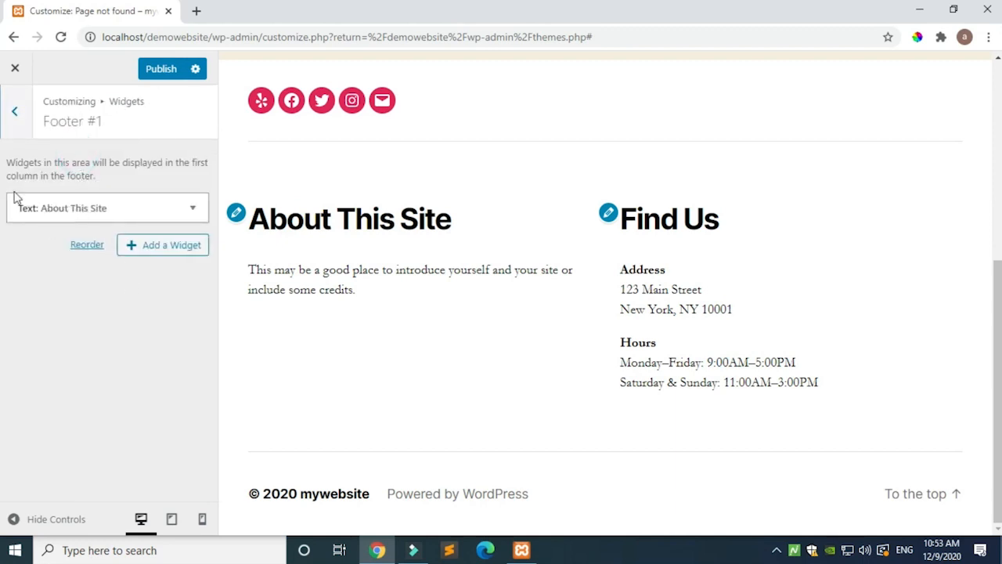
{"action": "left_click", "coordinate": [17, 116]}
{"action": "left_click", "coordinate": [53, 196]}
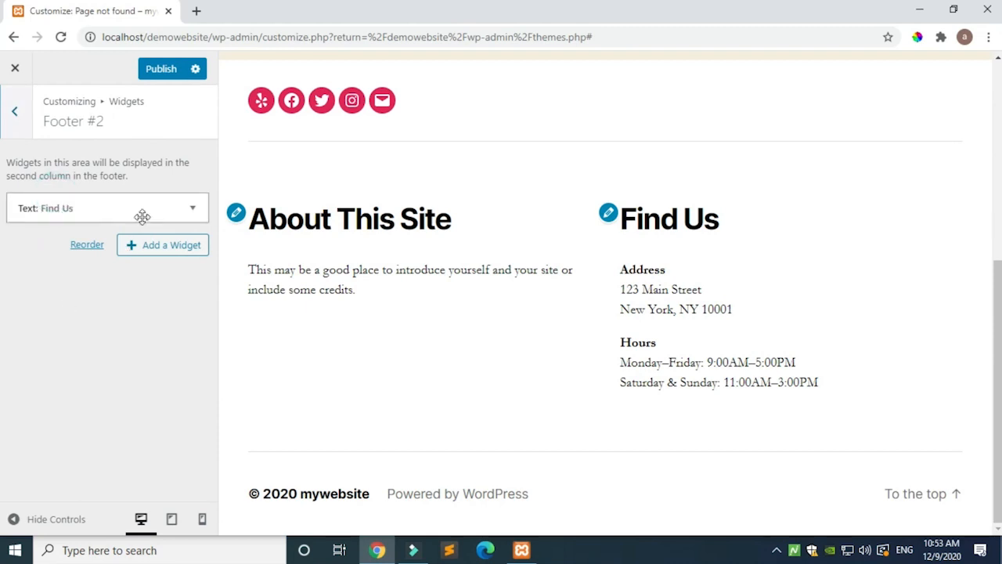
{"action": "left_click", "coordinate": [10, 116]}
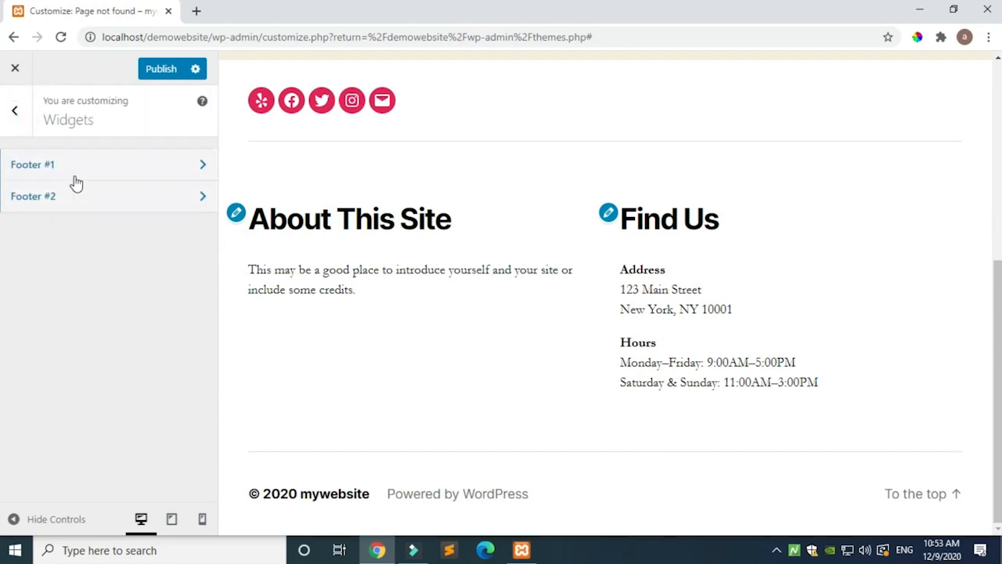
{"action": "left_click", "coordinate": [12, 109]}
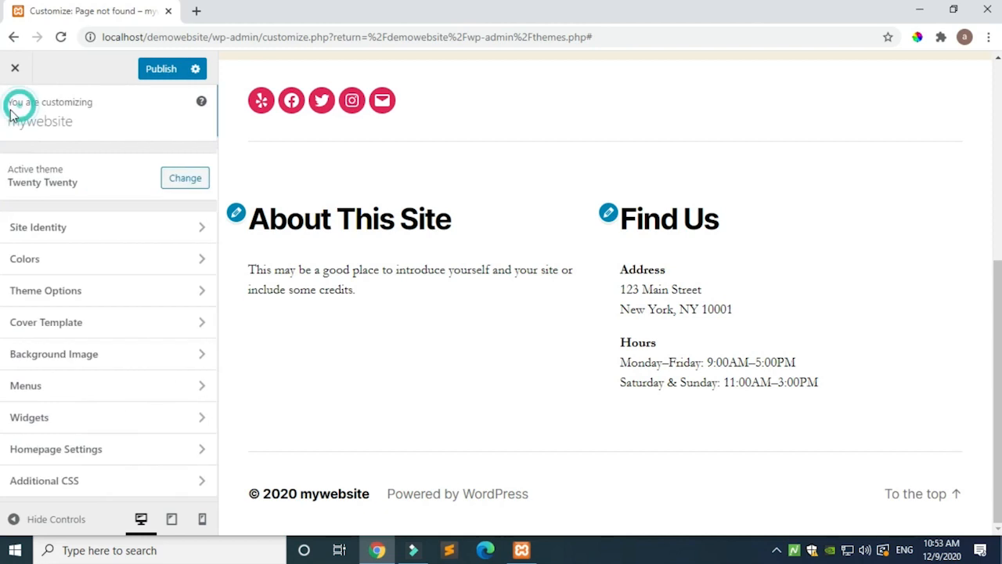
In Homepage Settings, review the pages available for the static homepage and for the posts page without changing them
{"action": "left_click", "coordinate": [48, 454]}
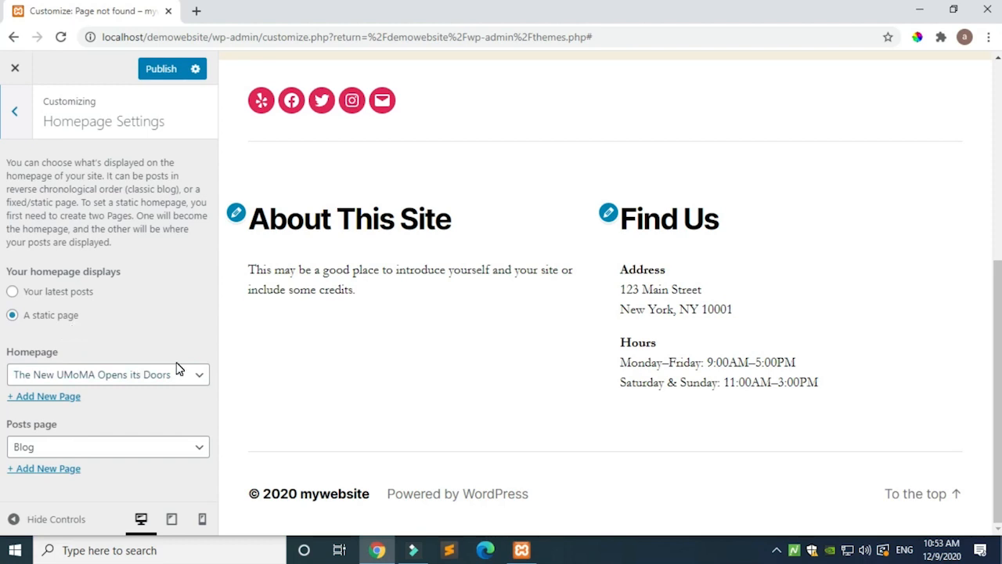
{"action": "left_click", "coordinate": [202, 377]}
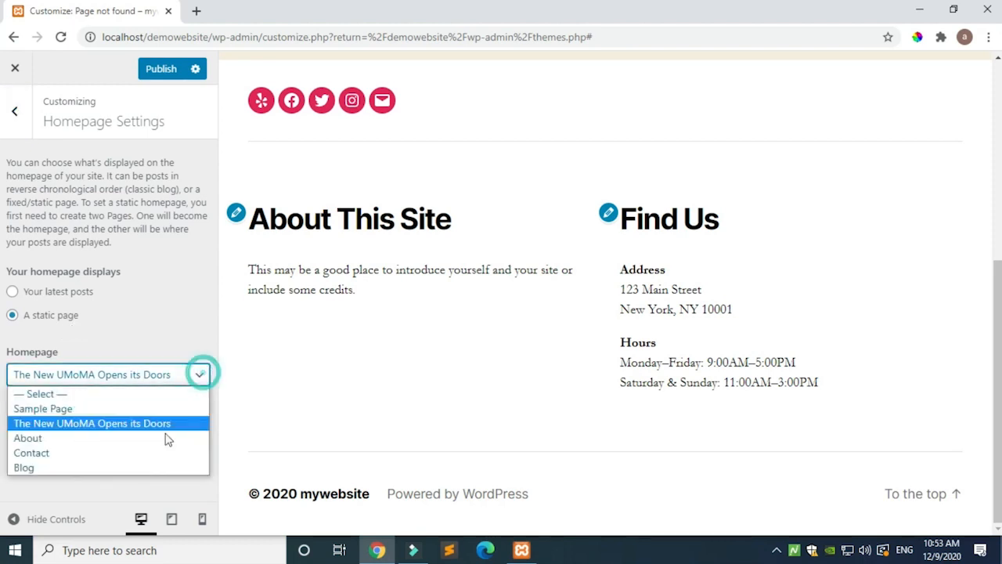
{"action": "left_click", "coordinate": [102, 316]}
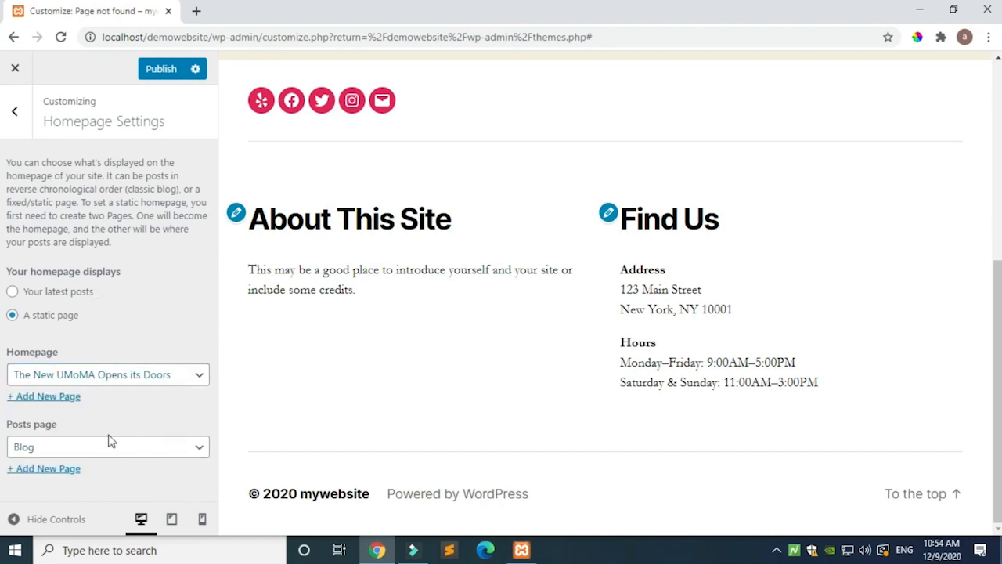
{"action": "left_click", "coordinate": [199, 450]}
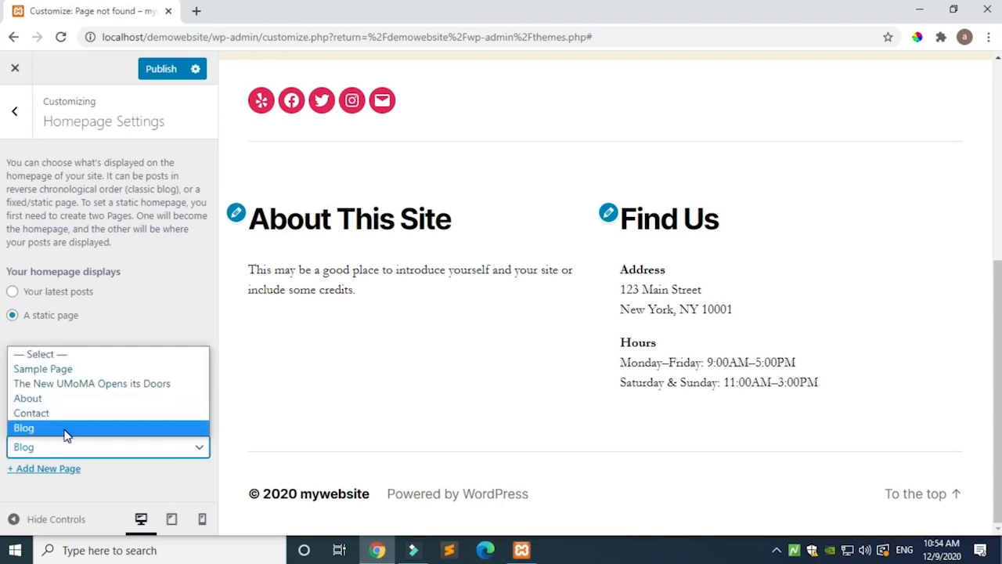
{"action": "left_click", "coordinate": [129, 322]}
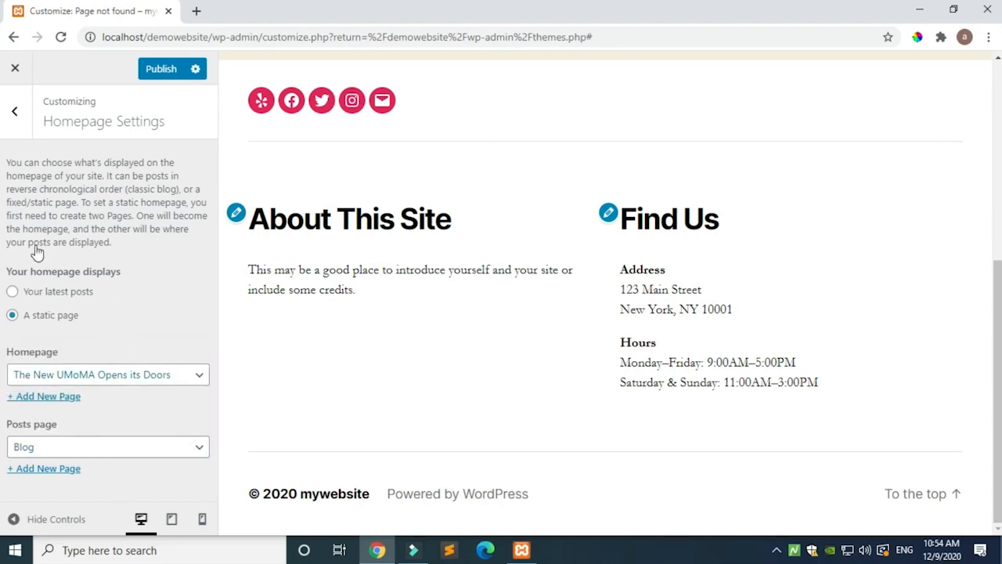
{"action": "left_click", "coordinate": [15, 111]}
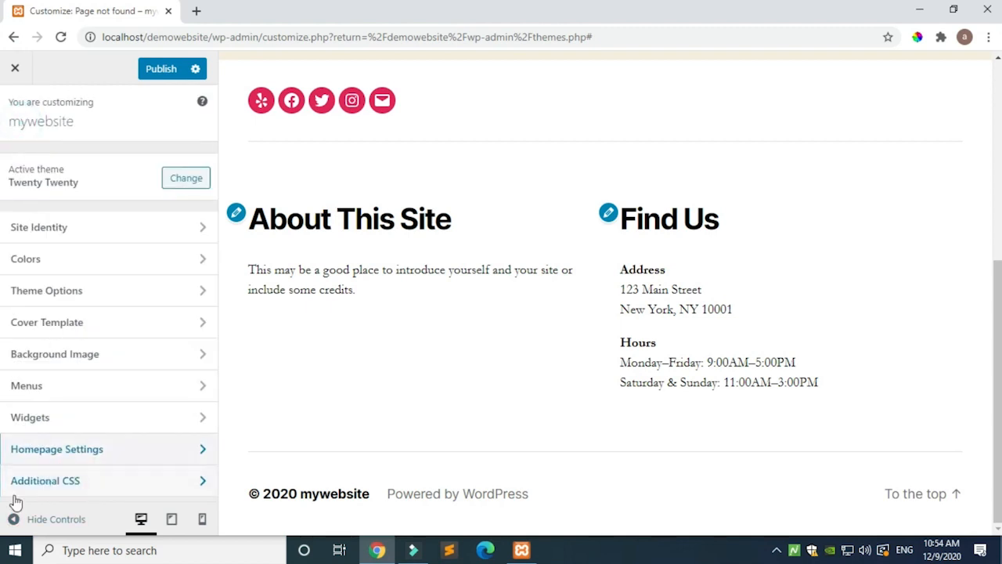
View the Additional CSS section and its code editor, and return to the main customizer options
{"action": "left_click", "coordinate": [62, 481]}
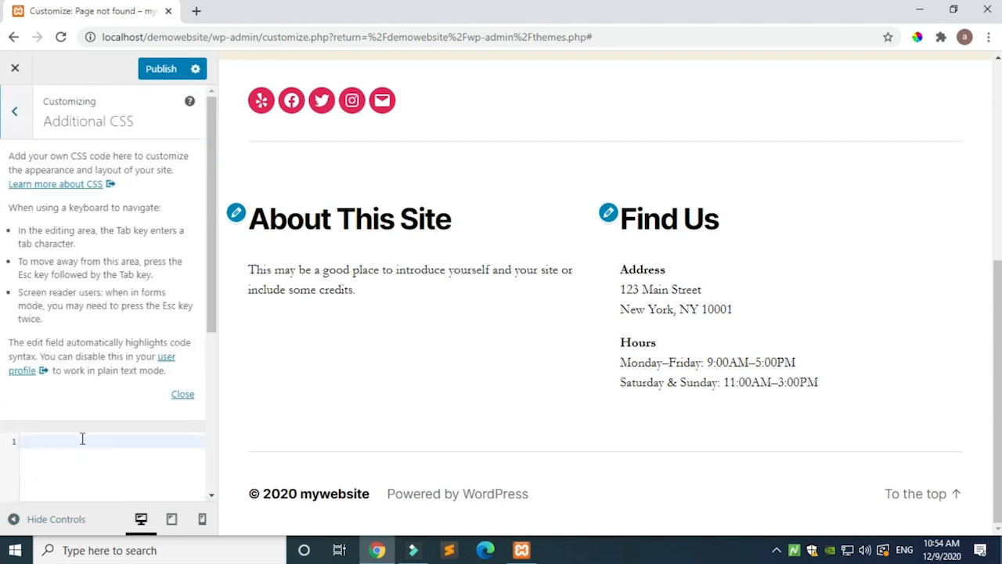
{"action": "scroll", "coordinate": [134, 384], "scroll_direction": "down", "scroll_amount": 4}
{"action": "scroll", "coordinate": [10, 152], "scroll_direction": "up", "scroll_amount": 4}
{"action": "left_click", "coordinate": [14, 111]}
Inspect the email social icon in the preview's footer with the browser developer tools and select its link element
{"action": "scroll", "coordinate": [476, 284], "scroll_direction": "up", "scroll_amount": 4}
{"action": "scroll", "coordinate": [482, 391], "scroll_direction": "down", "scroll_amount": 3}
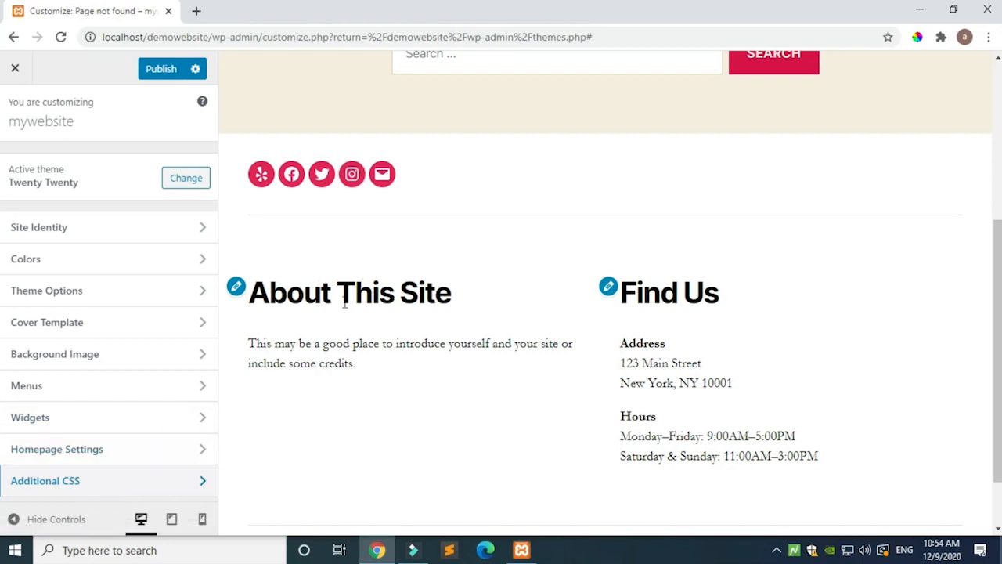
{"action": "right_click", "coordinate": [381, 180]}
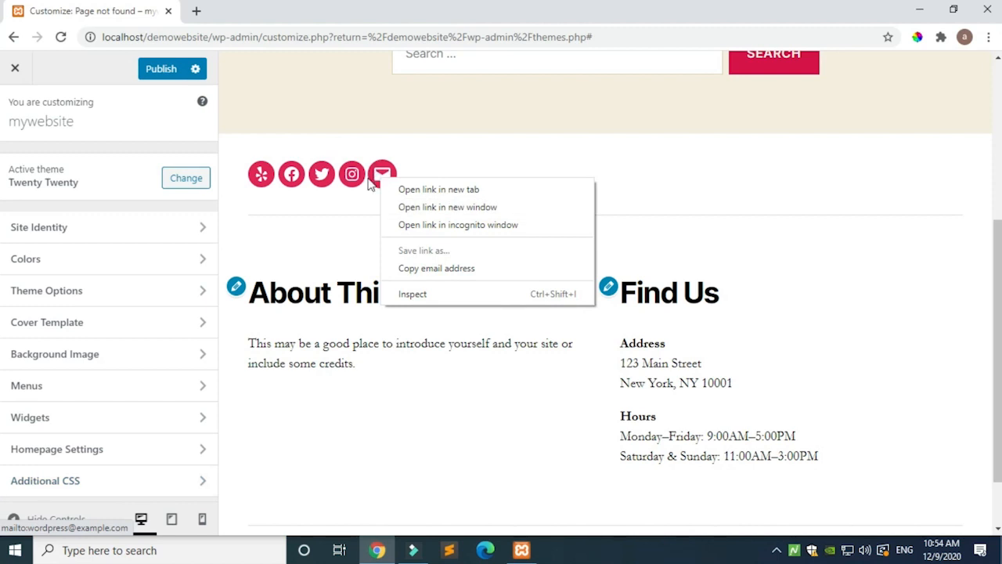
{"action": "left_click", "coordinate": [419, 302]}
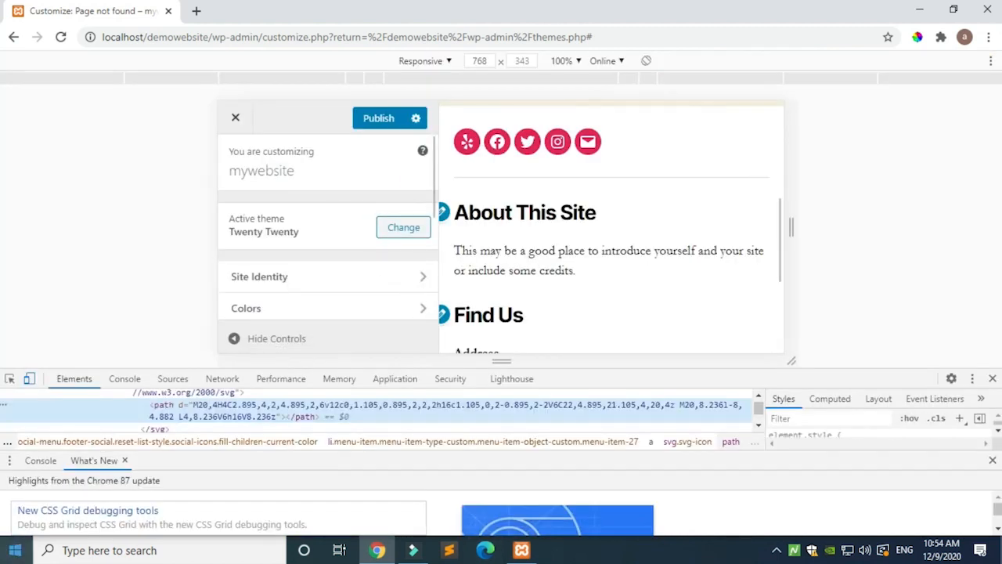
{"action": "left_click", "coordinate": [9, 378]}
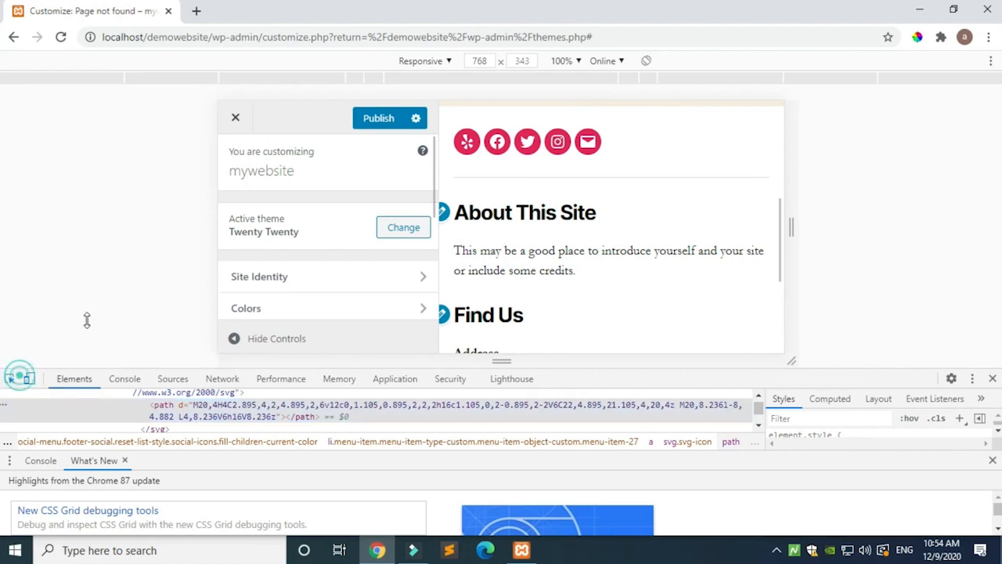
{"action": "left_click", "coordinate": [600, 148]}
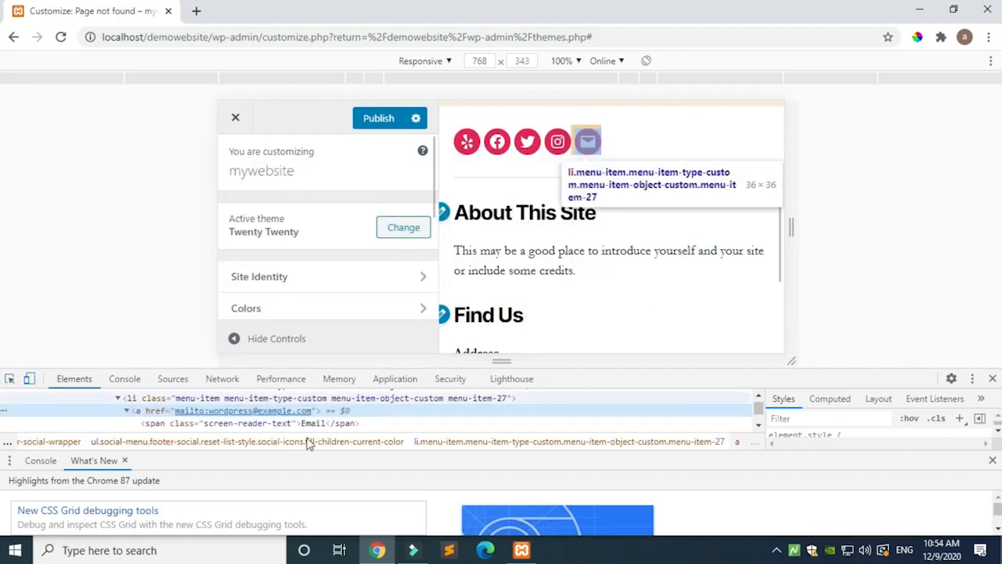
Dock the developer tools to the left of the page and pick the email icon's link element again
{"action": "left_click", "coordinate": [972, 379]}
{"action": "left_click", "coordinate": [945, 392]}
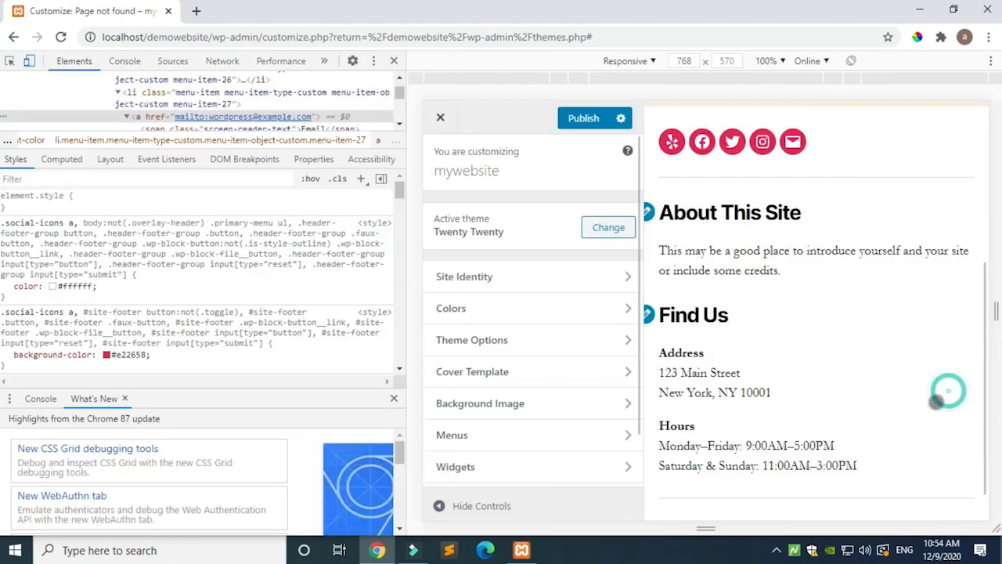
{"action": "left_click", "coordinate": [10, 60]}
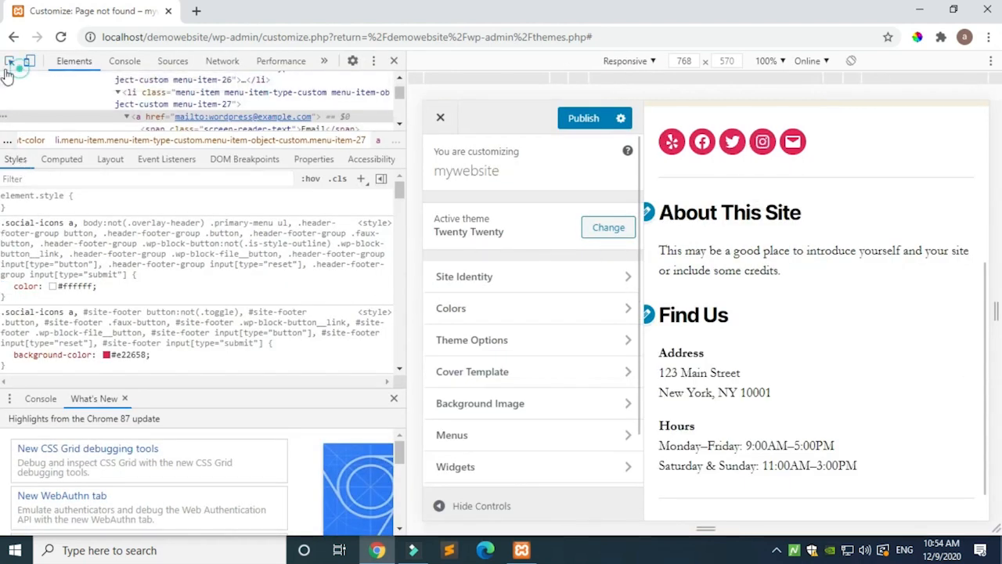
{"action": "left_click", "coordinate": [798, 145]}
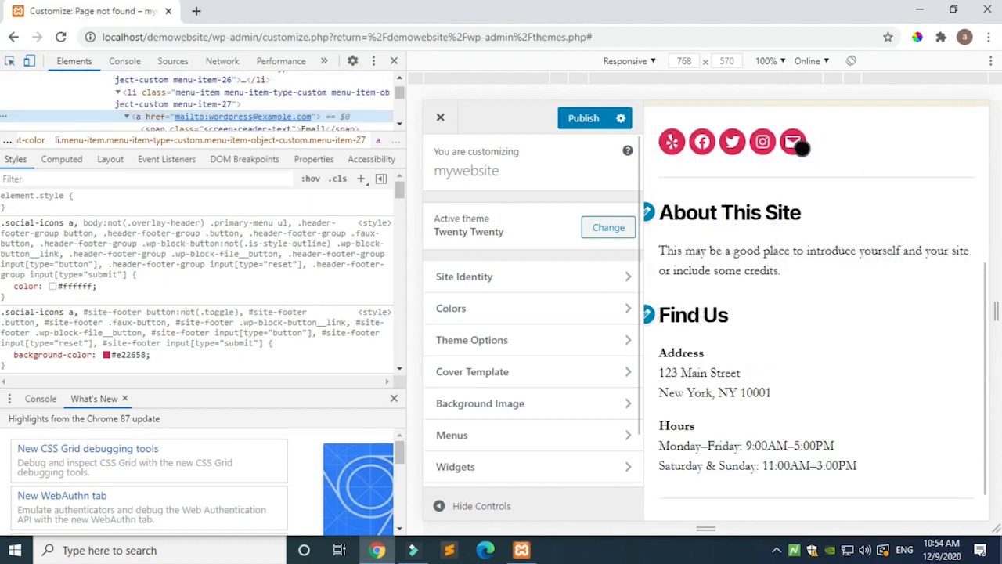
In the .social-icons a style rule, try #806d72 and #5d5154 as the background-color and set it to #31292b
{"action": "left_click", "coordinate": [106, 354]}
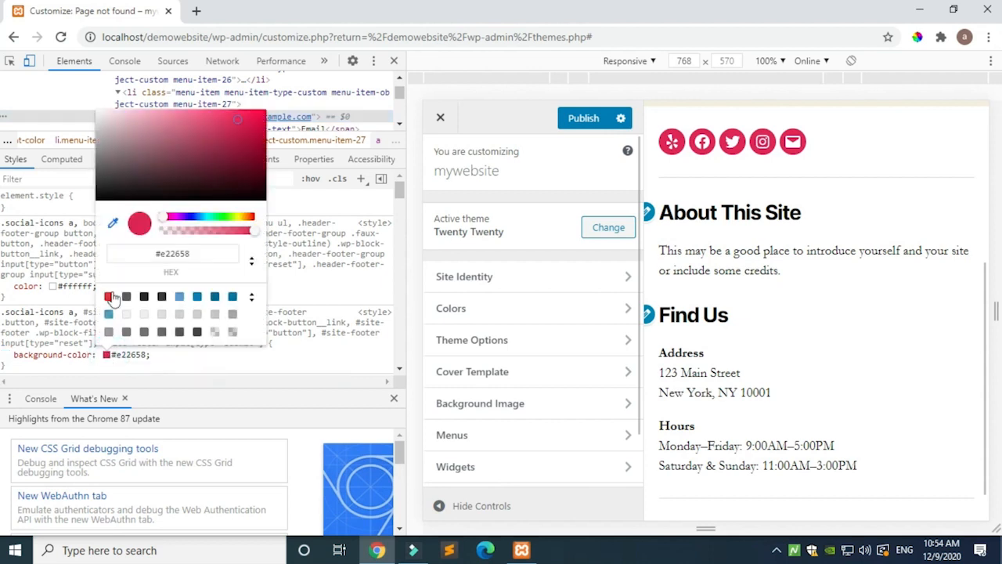
{"action": "left_click", "coordinate": [121, 162]}
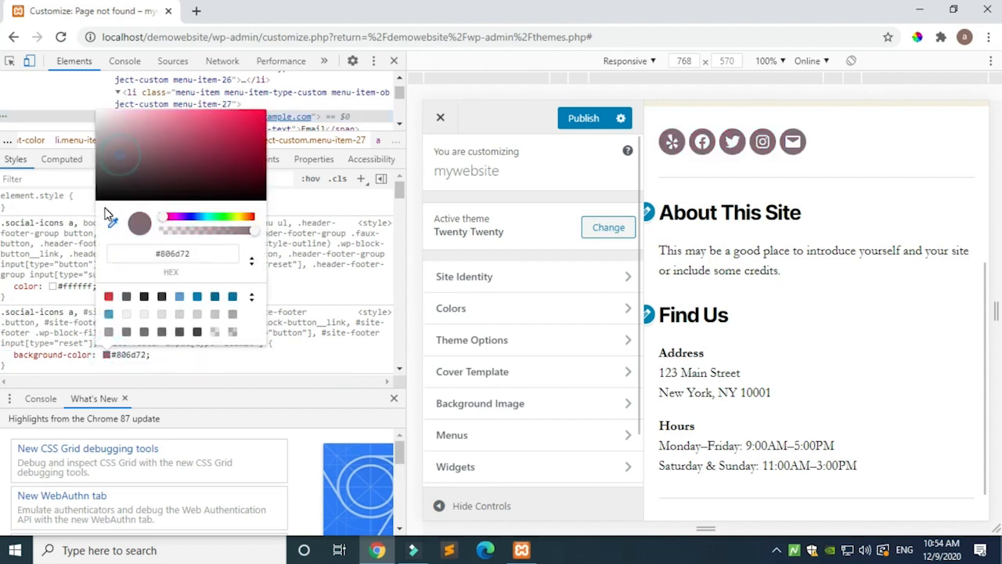
{"action": "left_click", "coordinate": [130, 192]}
{"action": "left_click", "coordinate": [116, 167]}
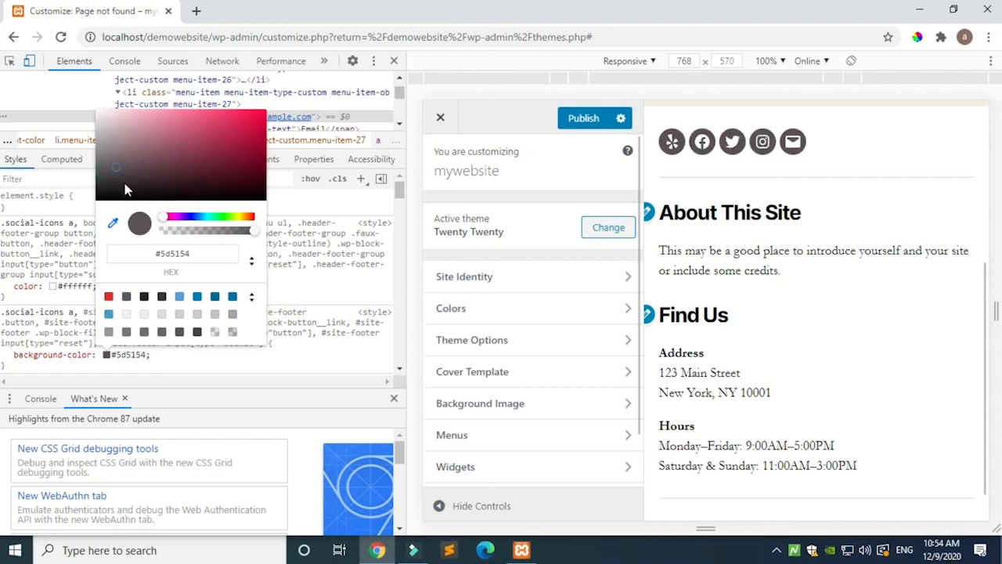
{"action": "left_click", "coordinate": [125, 190]}
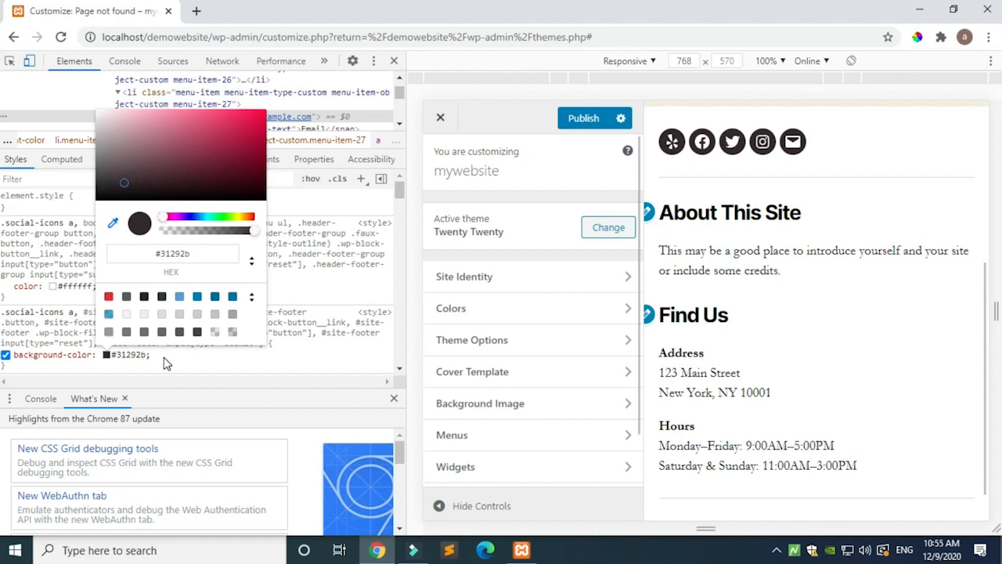
Highlight the .social-icons a selector of the background-color rule, close the developer tools and open the Additional CSS code editor
{"action": "left_click", "coordinate": [4, 317]}
{"action": "left_click_drag", "start_coordinate": [4, 311], "coordinate": [79, 312]}
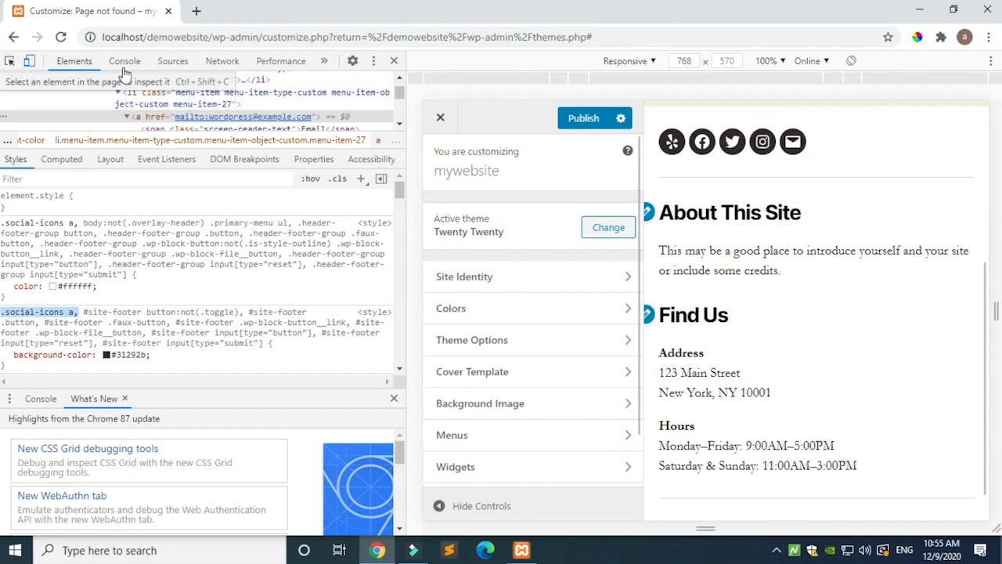
{"action": "left_click", "coordinate": [394, 60]}
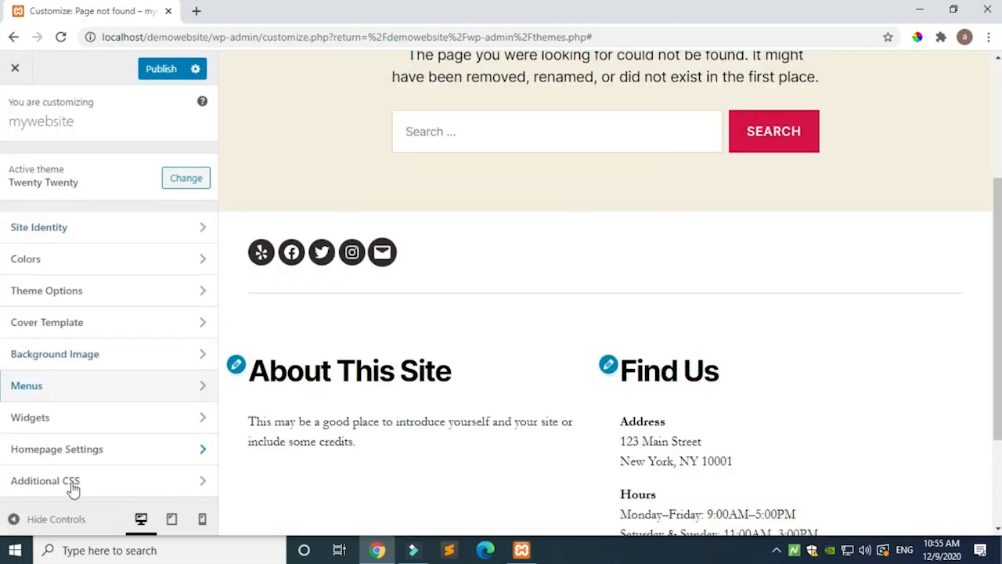
{"action": "left_click", "coordinate": [72, 481]}
{"action": "scroll", "coordinate": [63, 435], "scroll_direction": "down", "scroll_amount": 3}
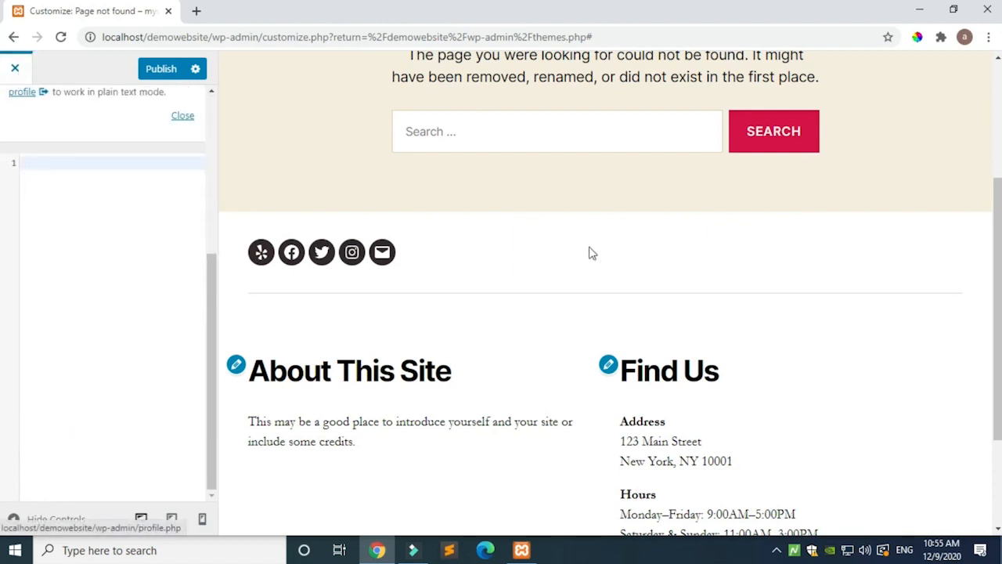
Inspect the email social icon in the preview's footer again and pick its link element
{"action": "right_click", "coordinate": [382, 254]}
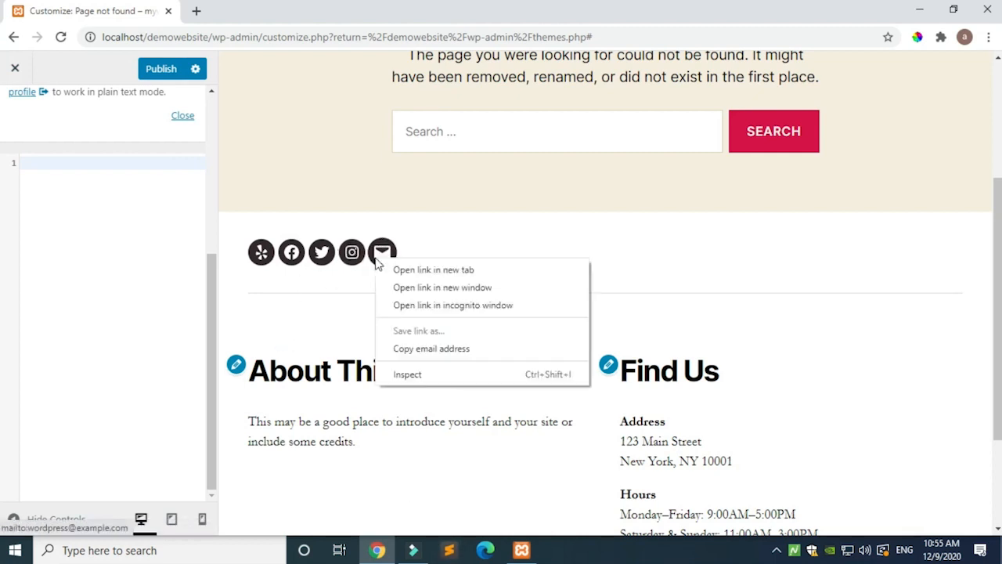
{"action": "left_click", "coordinate": [435, 376]}
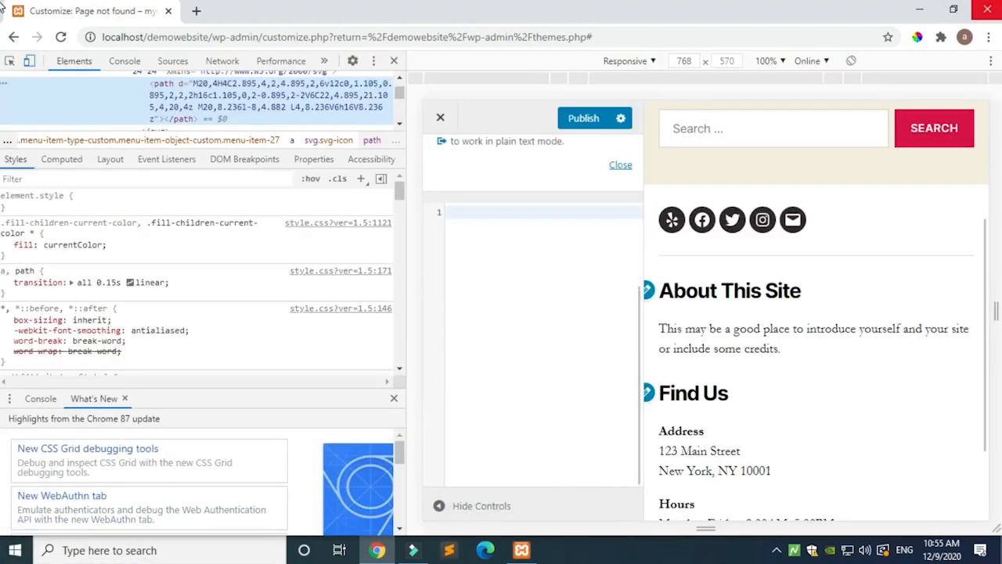
{"action": "left_click", "coordinate": [9, 60]}
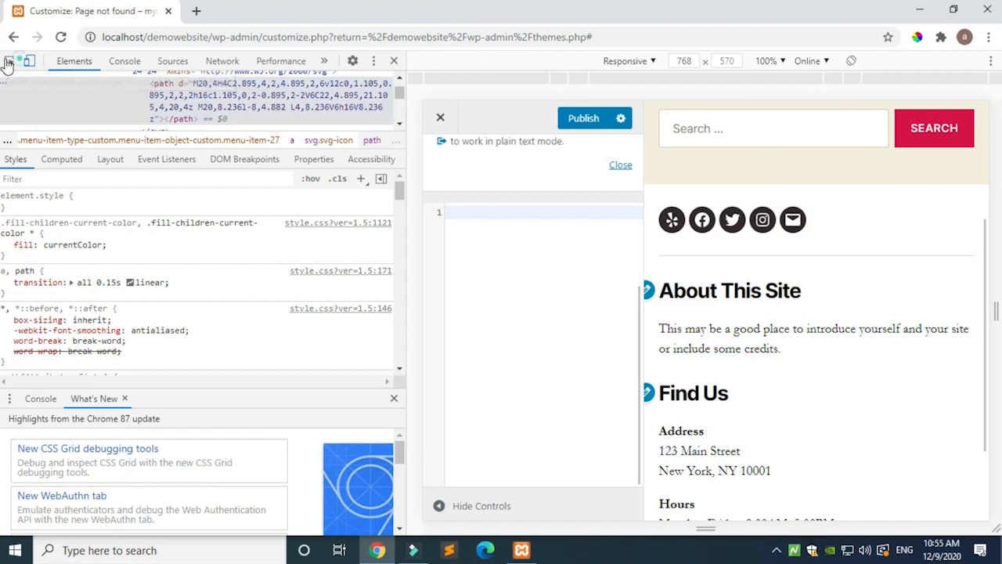
{"action": "left_click", "coordinate": [807, 232]}
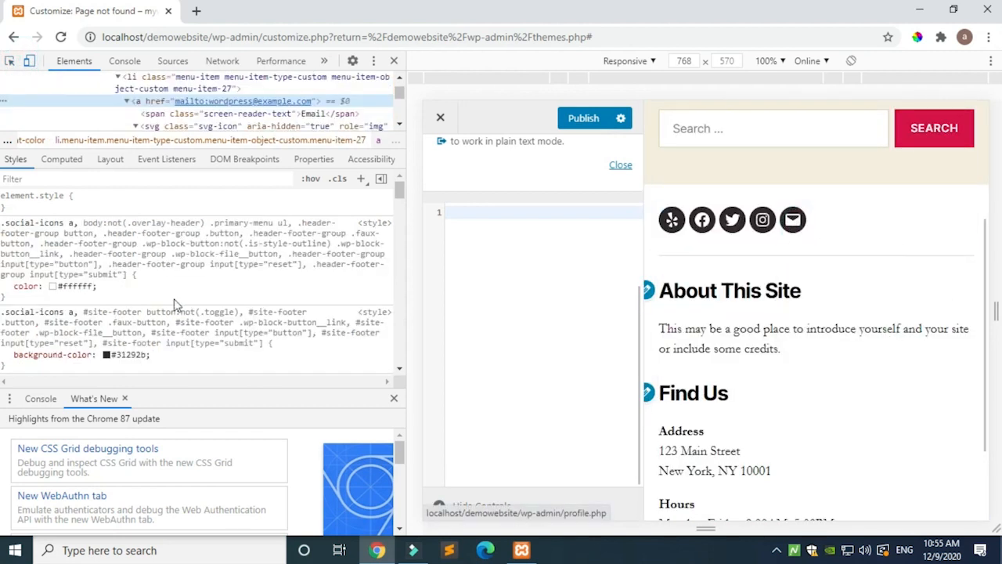
Copy the complete .social-icons a style rule containing the background-color declaration from the element's styles
{"action": "left_click", "coordinate": [4, 311]}
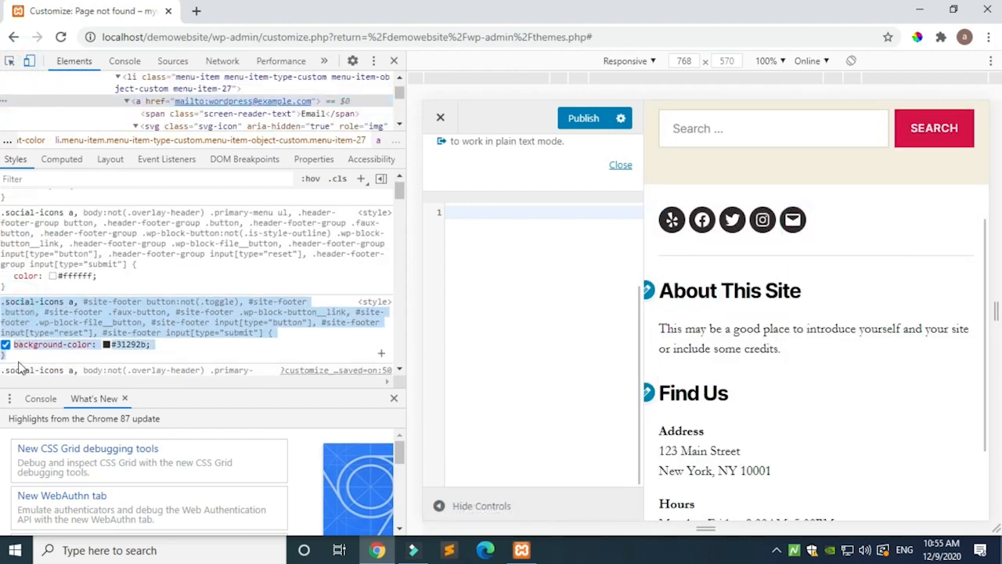
{"action": "scroll", "coordinate": [16, 317], "scroll_direction": "down", "scroll_amount": 1}
{"action": "left_click_drag", "start_coordinate": [16, 317], "coordinate": [22, 331]}
{"action": "key", "text": "ctrl+c"}
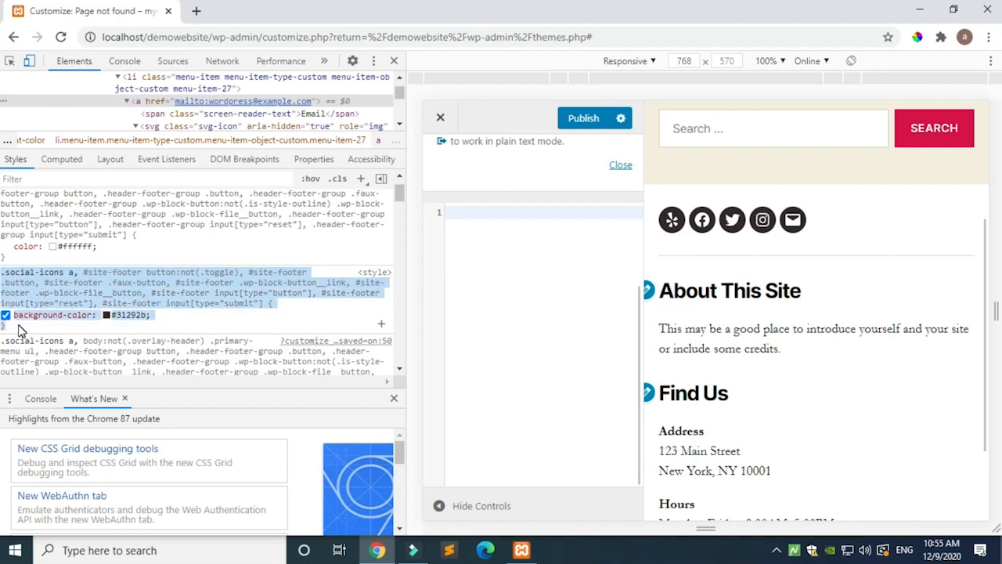
Close the developer tools, paste the copied .social-icons a rule with background-color #31292b into Additional CSS and publish it
{"action": "left_click", "coordinate": [394, 60]}
{"action": "key", "text": "ctrl+v"}
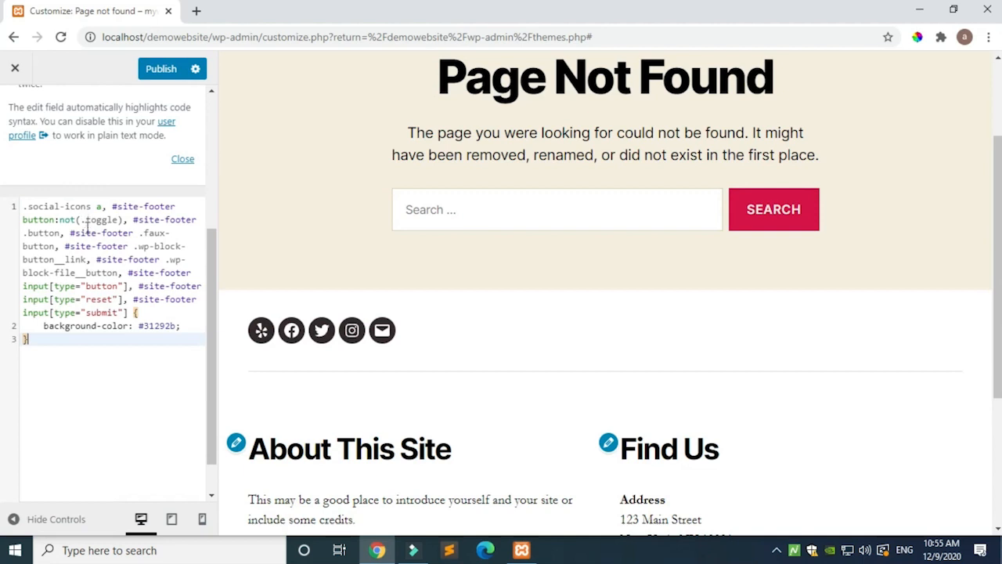
{"action": "left_click", "coordinate": [162, 69]}
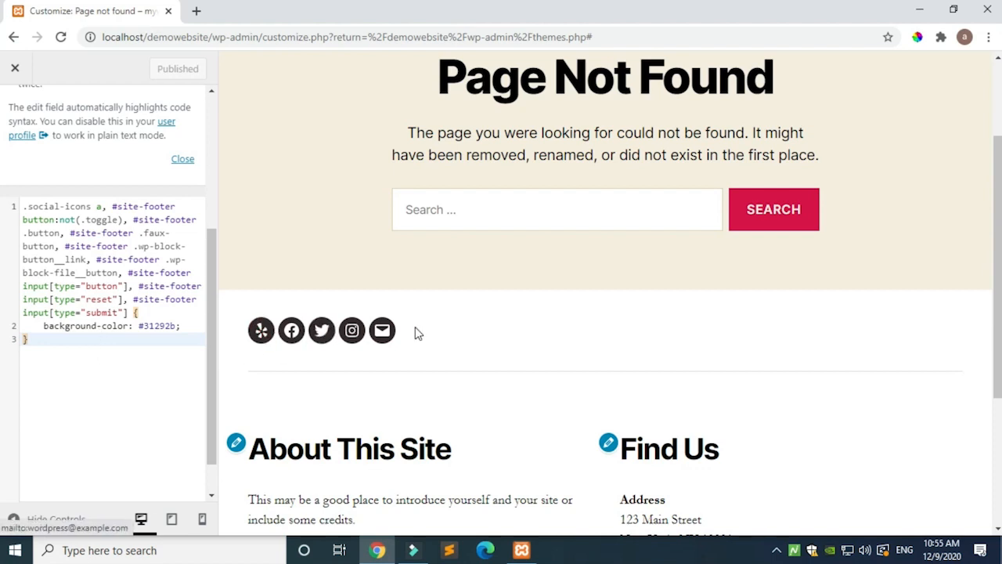
Review the Additional CSS code, highlighting the rule's selector list and its background-color declaration
{"action": "scroll", "coordinate": [105, 339], "scroll_direction": "up", "scroll_amount": 2}
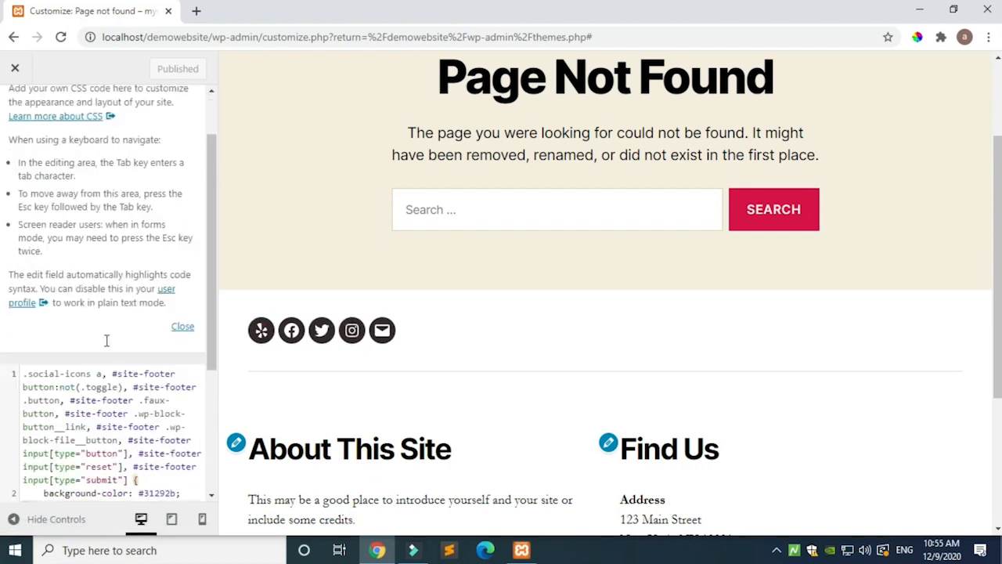
{"action": "scroll", "coordinate": [131, 325], "scroll_direction": "down", "scroll_amount": 2}
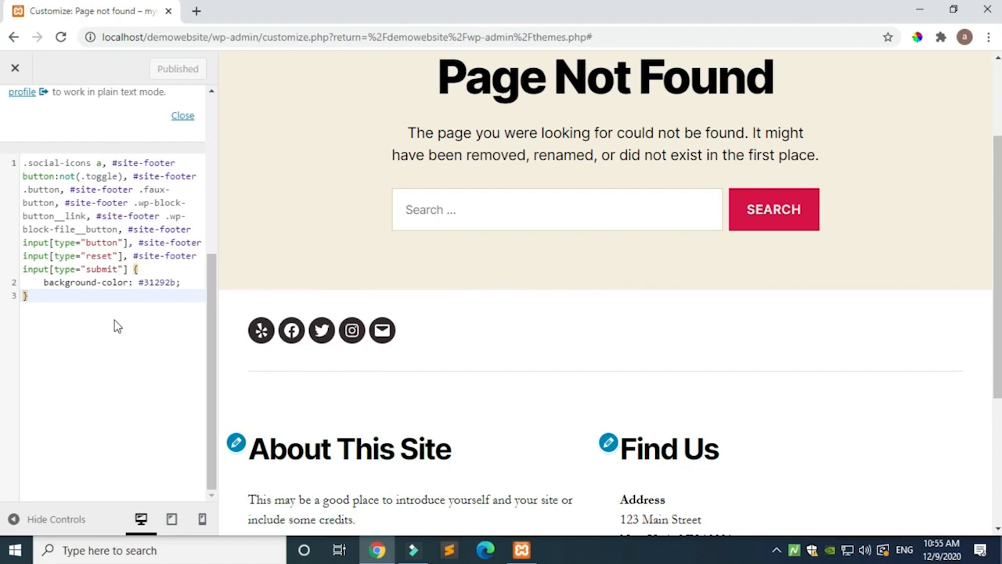
{"action": "left_click_drag", "start_coordinate": [37, 283], "coordinate": [181, 283]}
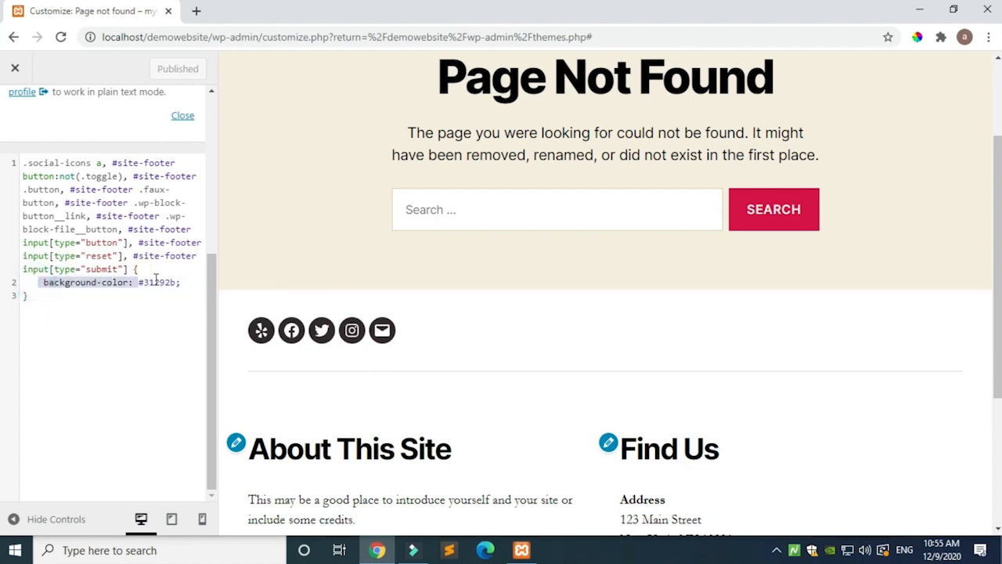
{"action": "left_click", "coordinate": [183, 348]}
{"action": "left_click_drag", "start_coordinate": [23, 160], "coordinate": [174, 267]}
{"action": "left_click", "coordinate": [163, 350]}
{"action": "left_click_drag", "start_coordinate": [43, 283], "coordinate": [172, 286]}
{"action": "left_click", "coordinate": [180, 353]}
Close the customizer and look through the Twenty Twenty theme's details on the Themes page
{"action": "left_click", "coordinate": [16, 67]}
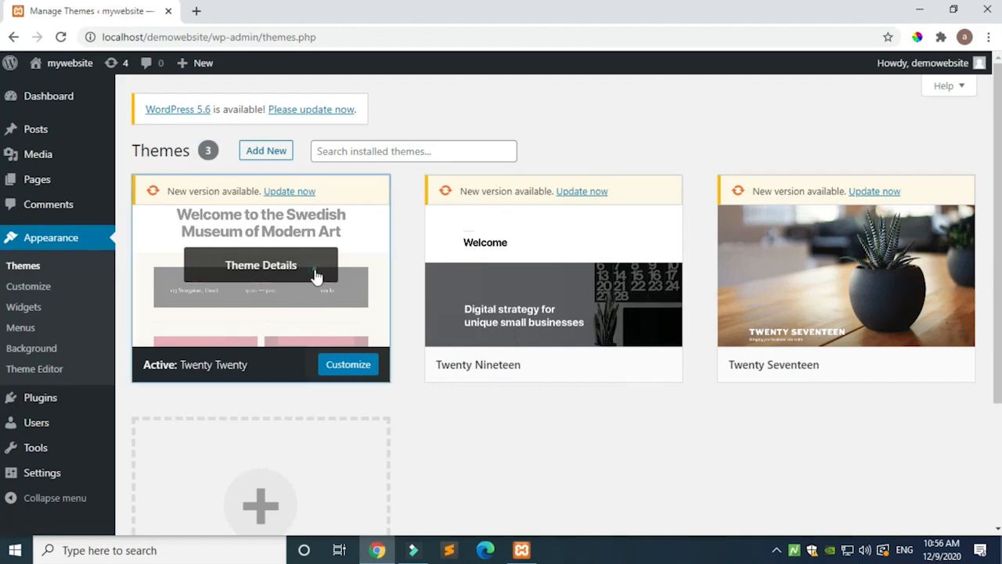
{"action": "left_click", "coordinate": [317, 276]}
{"action": "scroll", "coordinate": [521, 312], "scroll_direction": "down", "scroll_amount": 3}
{"action": "scroll", "coordinate": [392, 278], "scroll_direction": "up", "scroll_amount": 3}
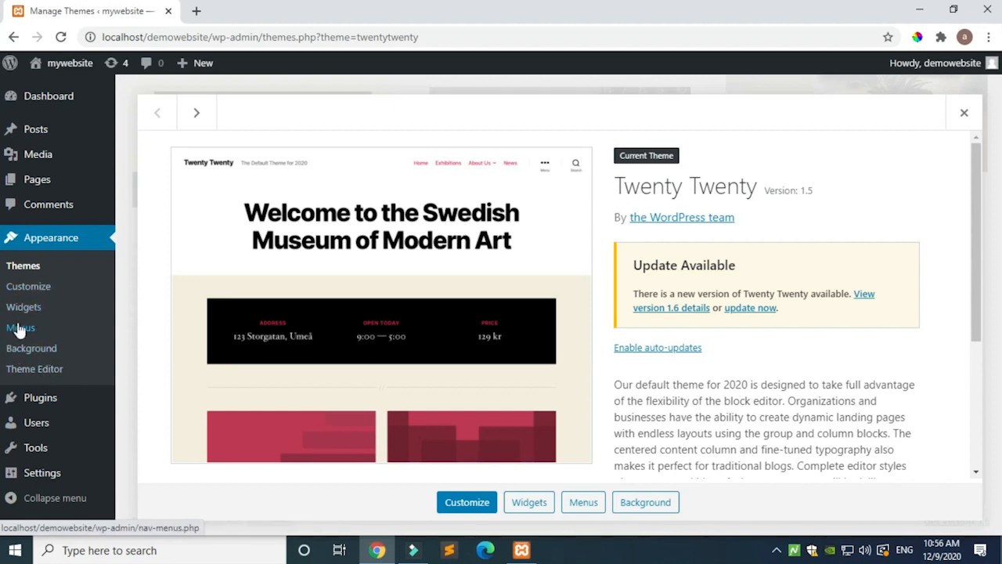
{"action": "scroll", "coordinate": [494, 339], "scroll_direction": "down", "scroll_amount": 3}
{"action": "scroll", "coordinate": [496, 340], "scroll_direction": "up", "scroll_amount": 3}
View the Widgets page from the theme details and return to the Twenty Twenty details
{"action": "left_click", "coordinate": [531, 503]}
{"action": "scroll", "coordinate": [475, 383], "scroll_direction": "down", "scroll_amount": 3}
{"action": "scroll", "coordinate": [476, 383], "scroll_direction": "up", "scroll_amount": 3}
{"action": "left_click", "coordinate": [13, 37]}
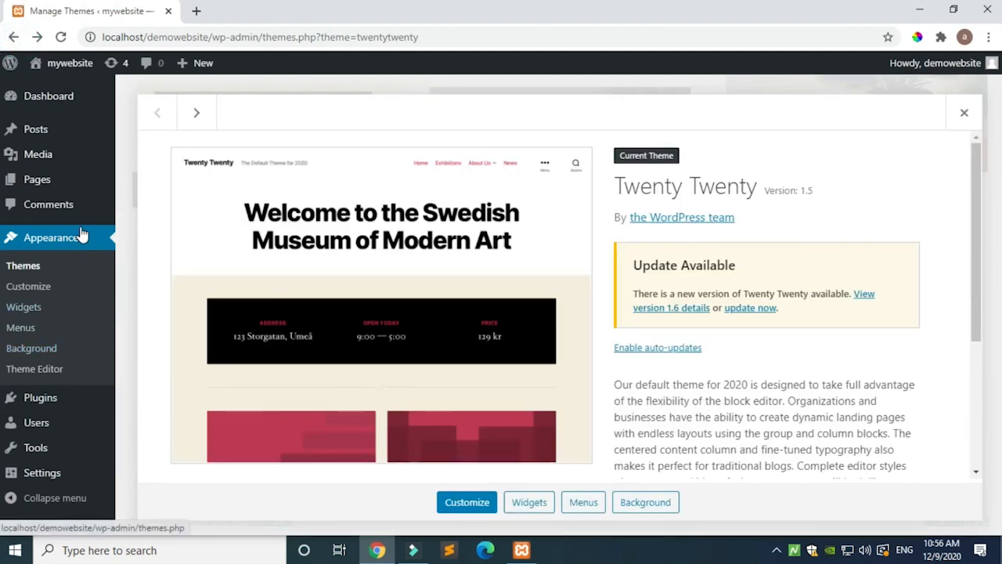